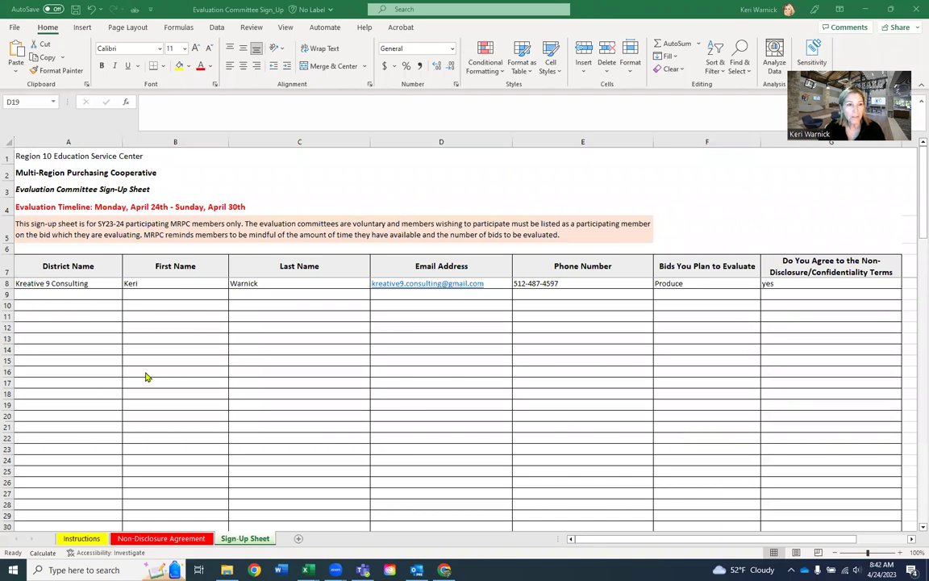
# Step: Select the sign-up table headings A7:C7 and the Bids You Plan to Evaluate heading in F7
pyautogui.moveTo(79, 266); pyautogui.dragTo(286, 267)
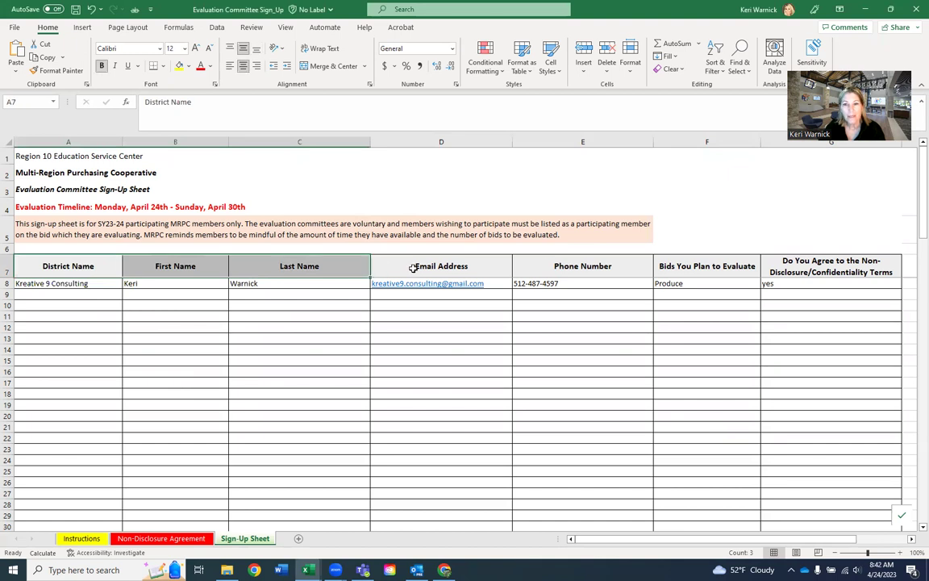
pyautogui.click(718, 265)
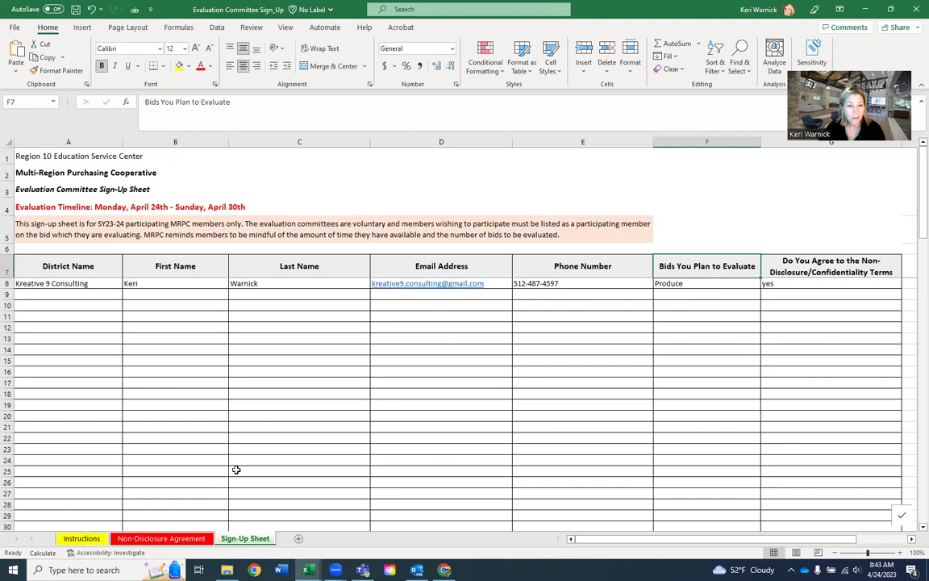
pyautogui.click(83, 539)
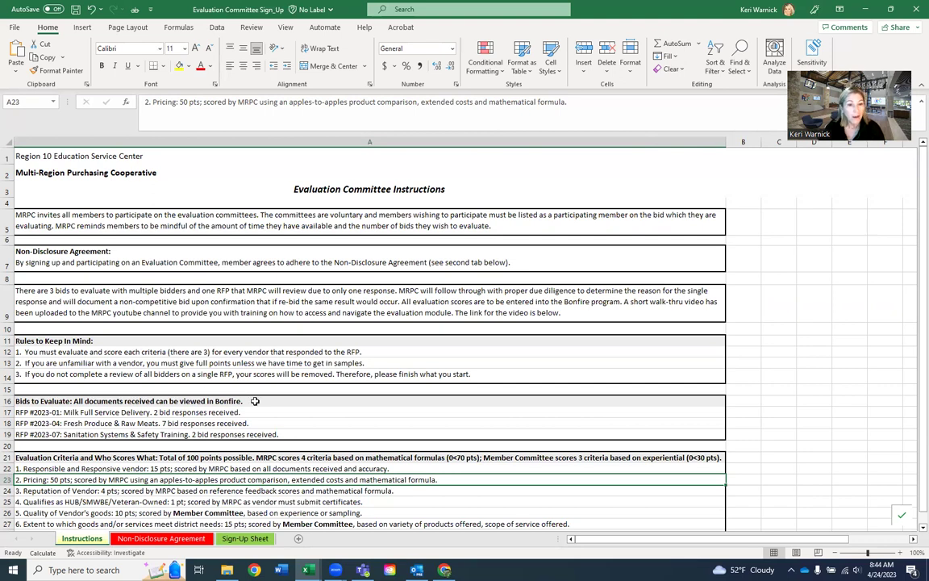
pyautogui.scroll(-3, 348, 427)
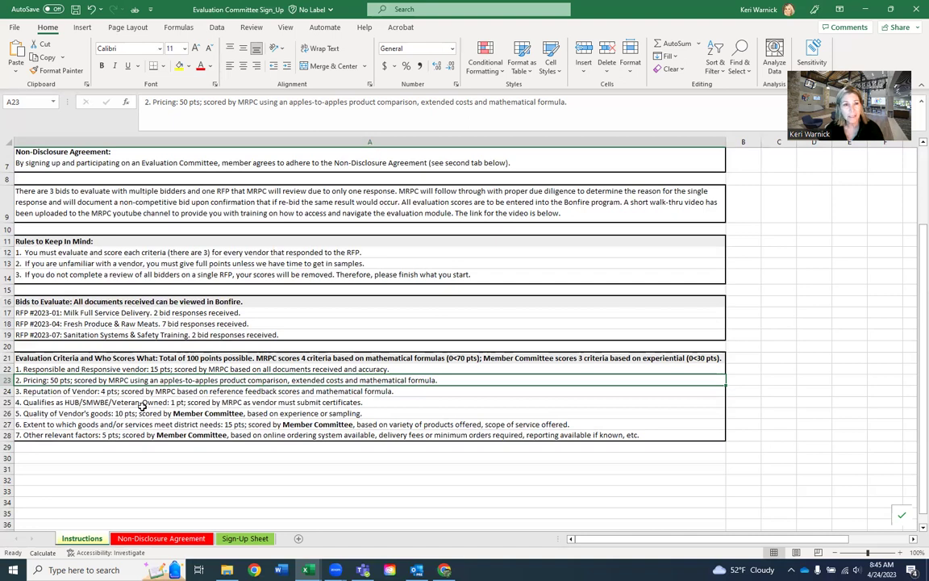
pyautogui.scroll(2, 347, 348)
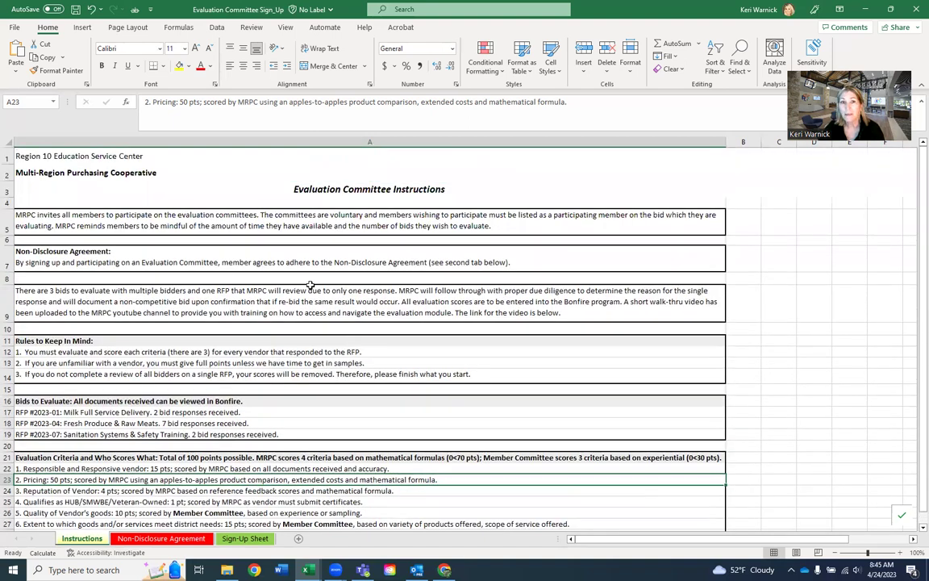
# Step: Read the Non-Disclosure Agreement sheet's confidentiality terms, then return to the Sign-Up Sheet
pyautogui.click(161, 538)
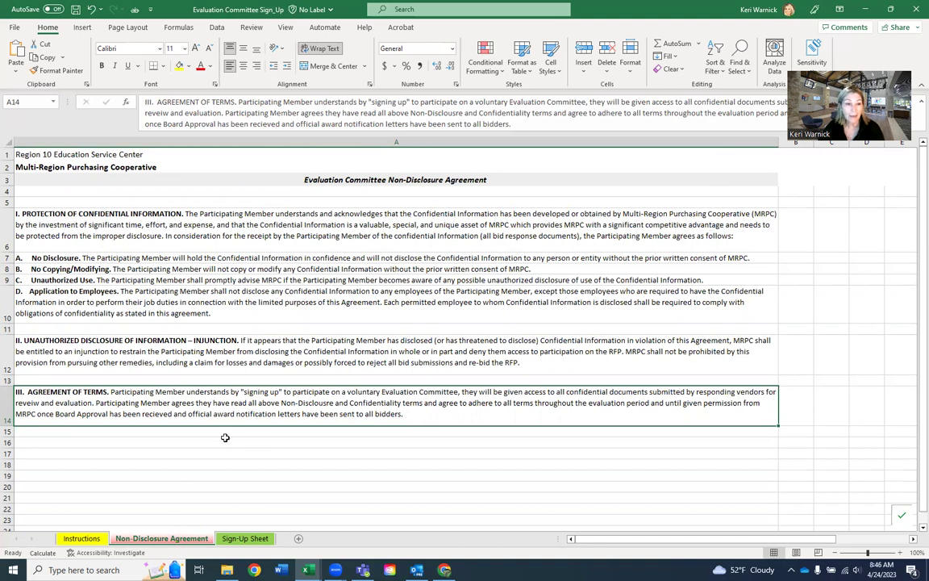
pyautogui.click(250, 539)
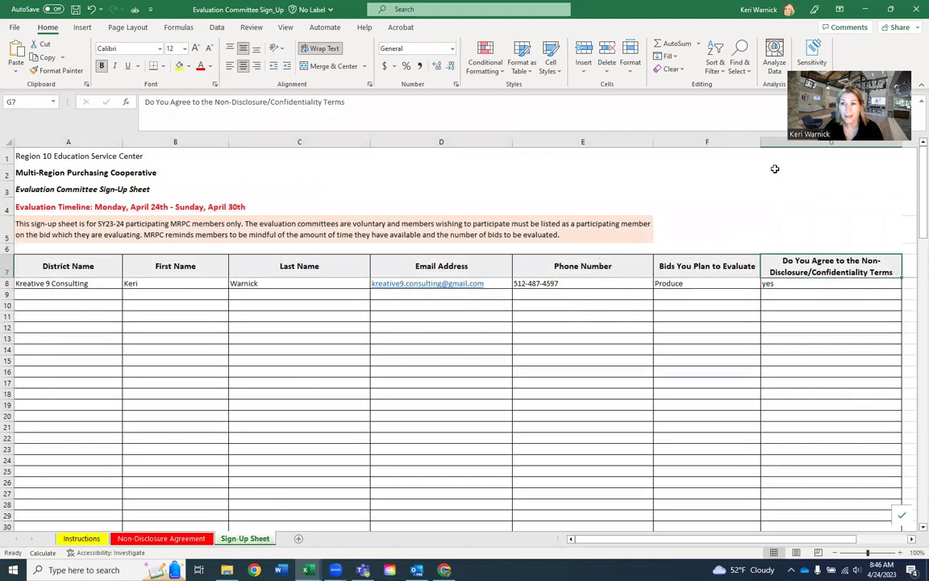
# Step: Select column G, the confidentiality agreement column, on the Sign-Up Sheet
pyautogui.click(776, 141)
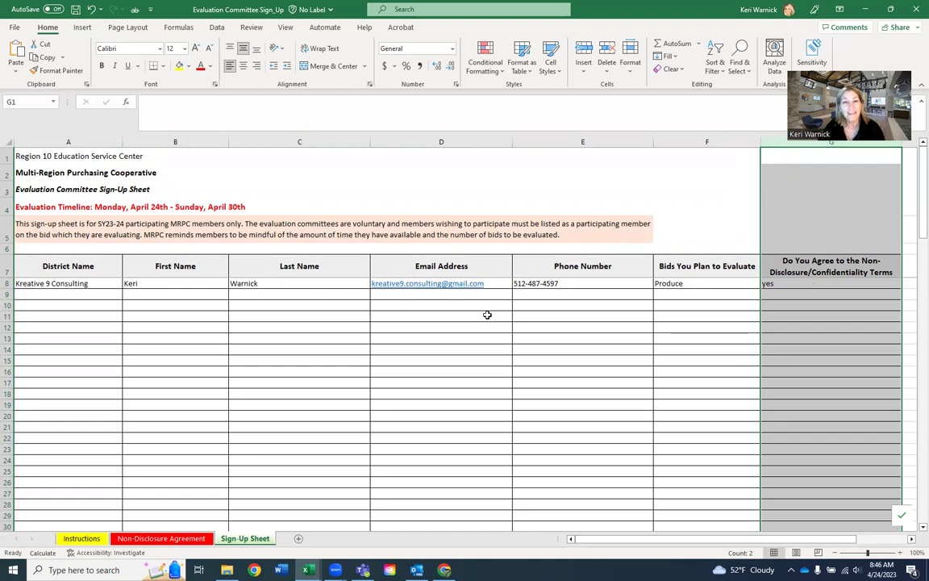
# Step: Minimize Excel to reveal the Gmail inbox with the Bonfire reviewer notice
pyautogui.click(866, 10)
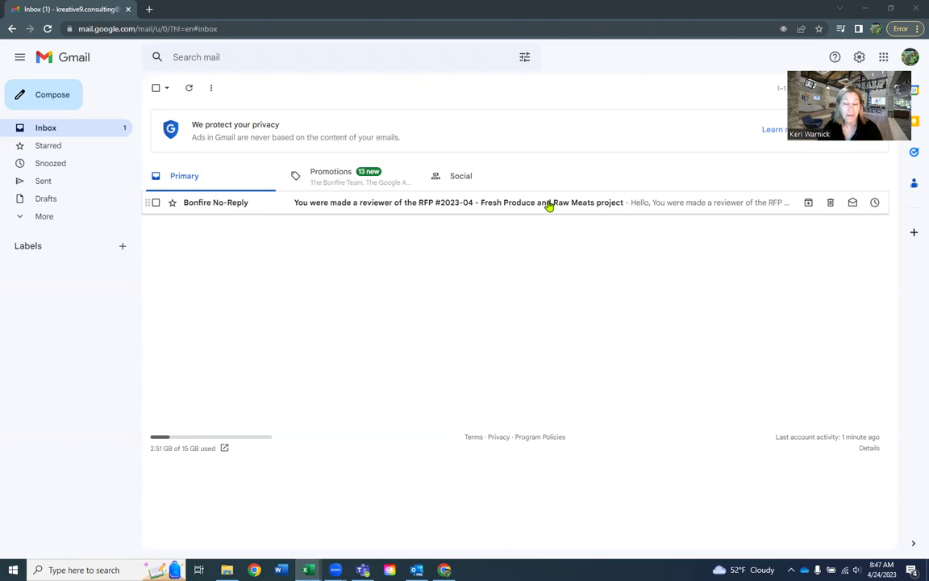
# Step: Open the Bonfire No-Reply reviewer email for RFP #2023-04 Fresh Produce and Raw Meats
pyautogui.click(501, 207)
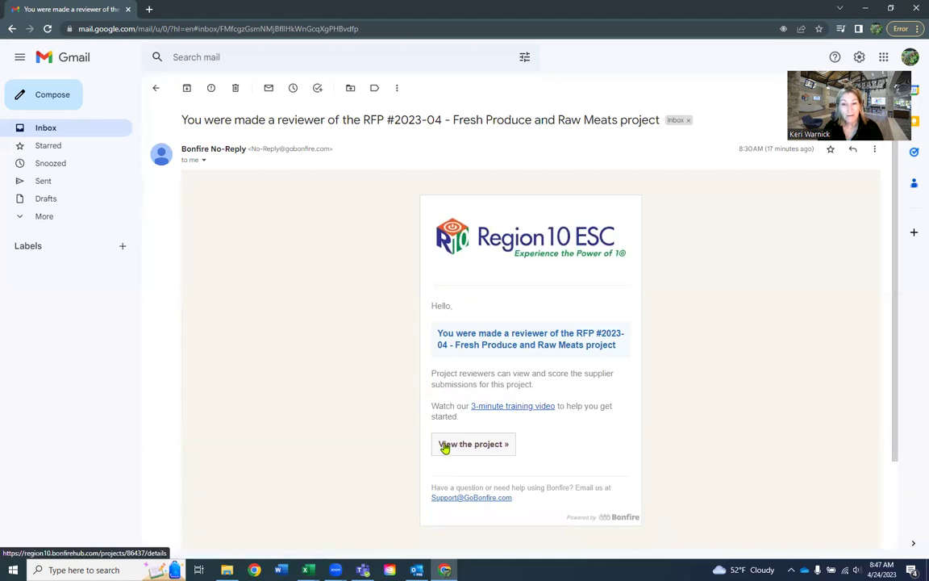
# Step: Follow the email's project link and log in to Bonfire with the saved email and the account password
pyautogui.click(474, 445)
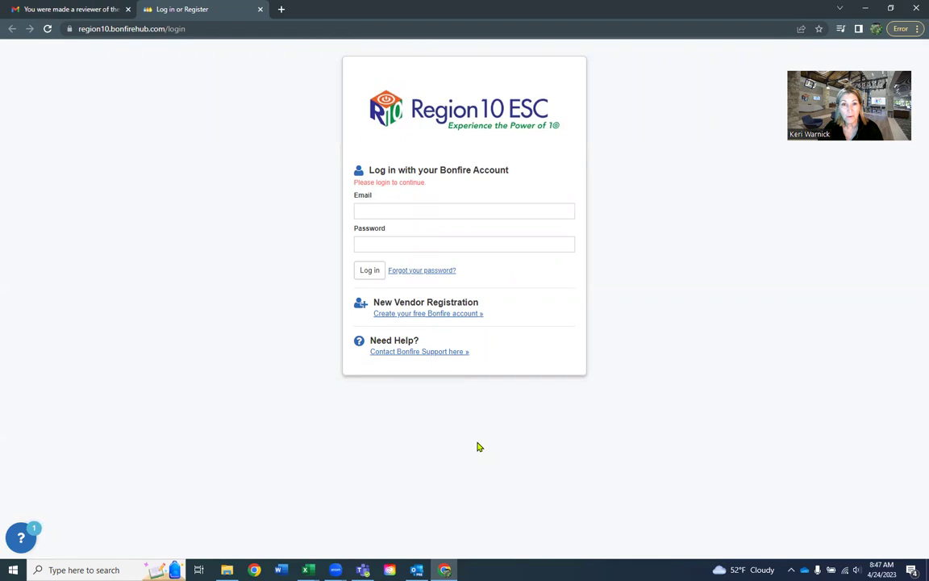
pyautogui.click(382, 210)
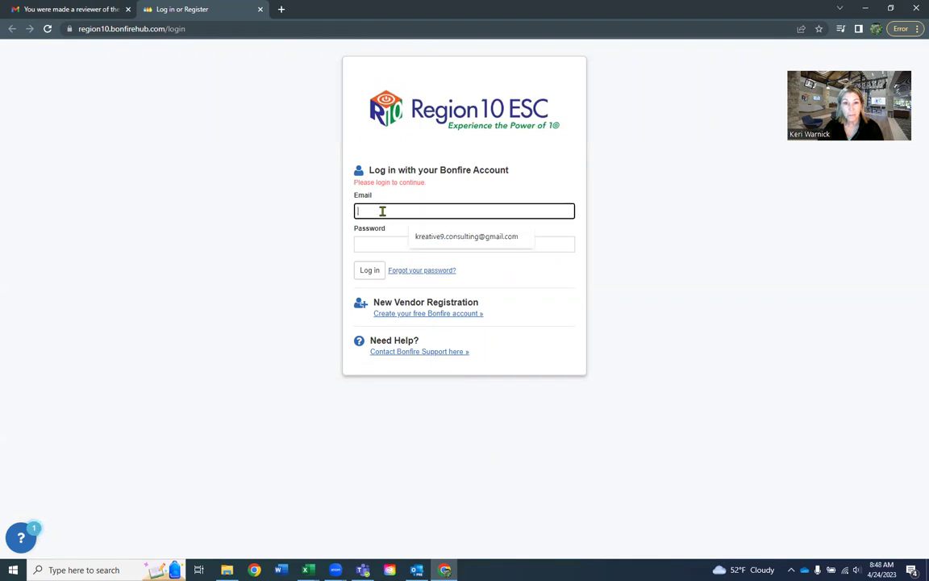
pyautogui.click(442, 236)
pyautogui.click(383, 234)
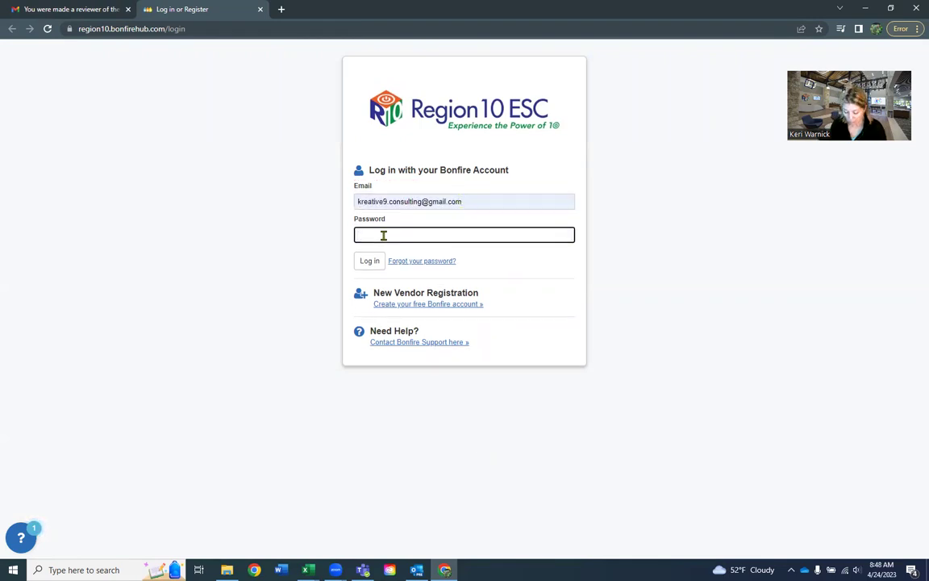
pyautogui.write('**********')
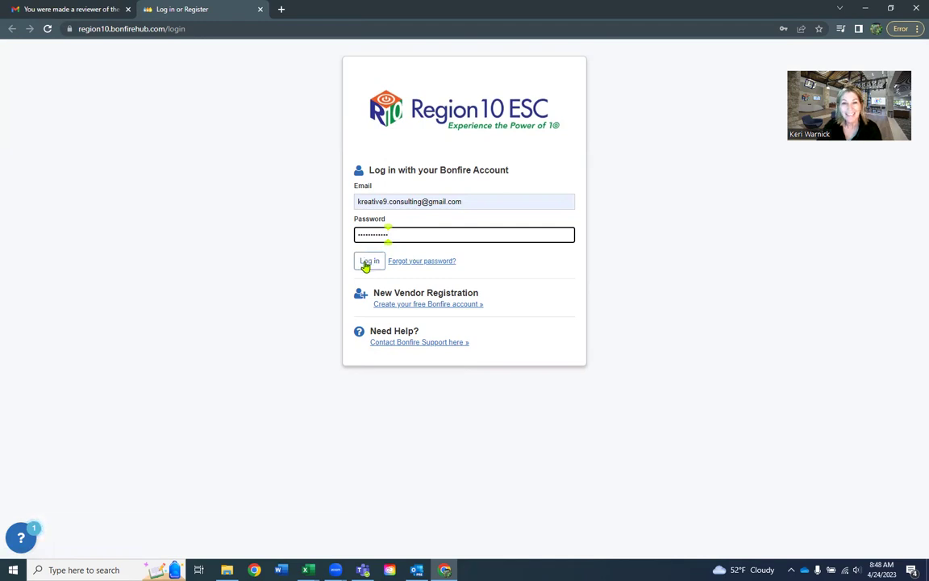
pyautogui.click(369, 264)
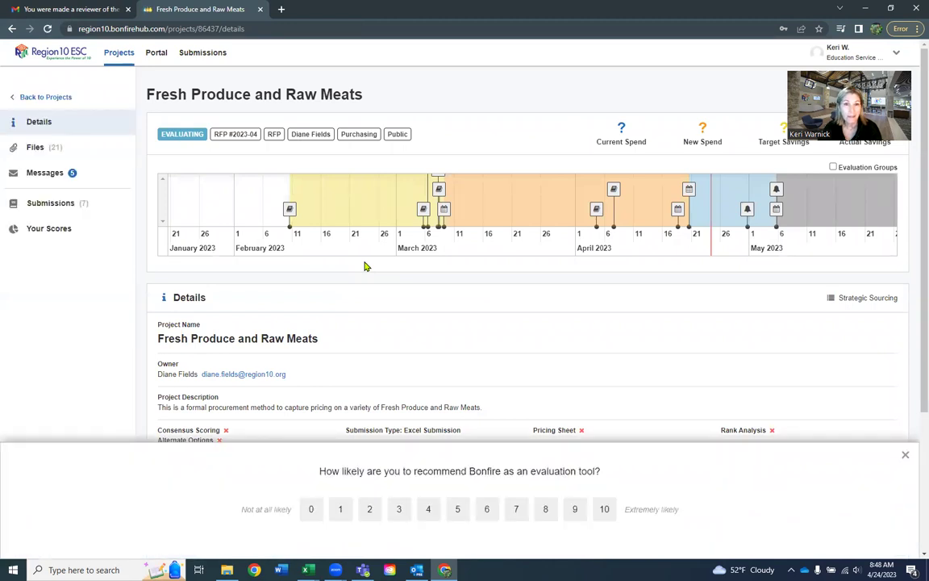
# Step: Dismiss the recommendation survey and scroll the project details down to the event deadlines
pyautogui.click(905, 455)
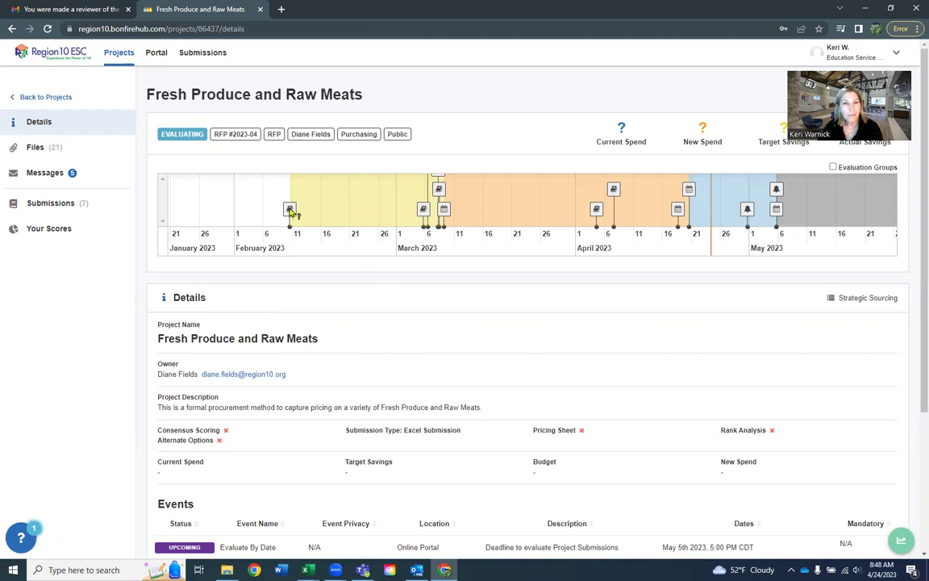
pyautogui.moveTo(292, 211)
pyautogui.moveTo(425, 211)
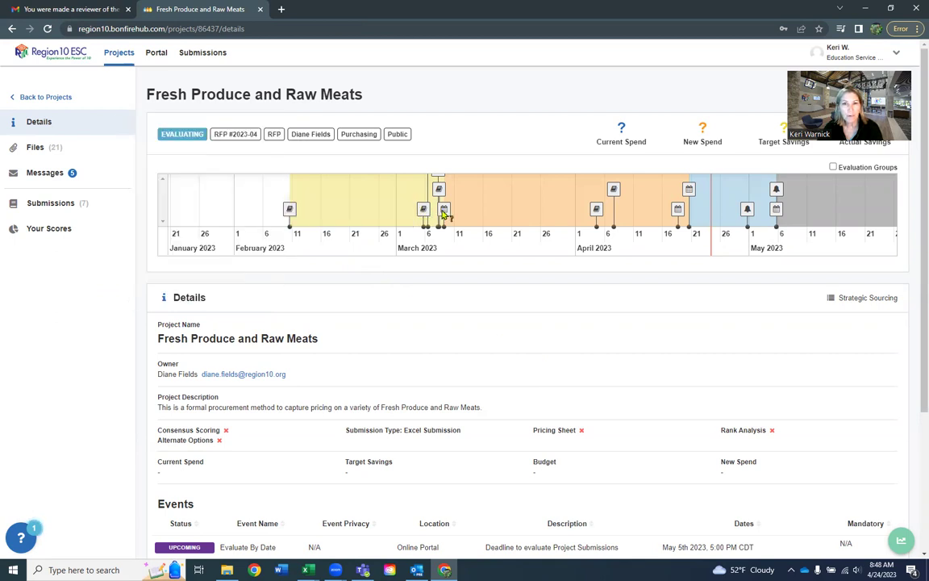
pyautogui.scroll(-1, 612, 425)
pyautogui.scroll(-1, 612, 425)
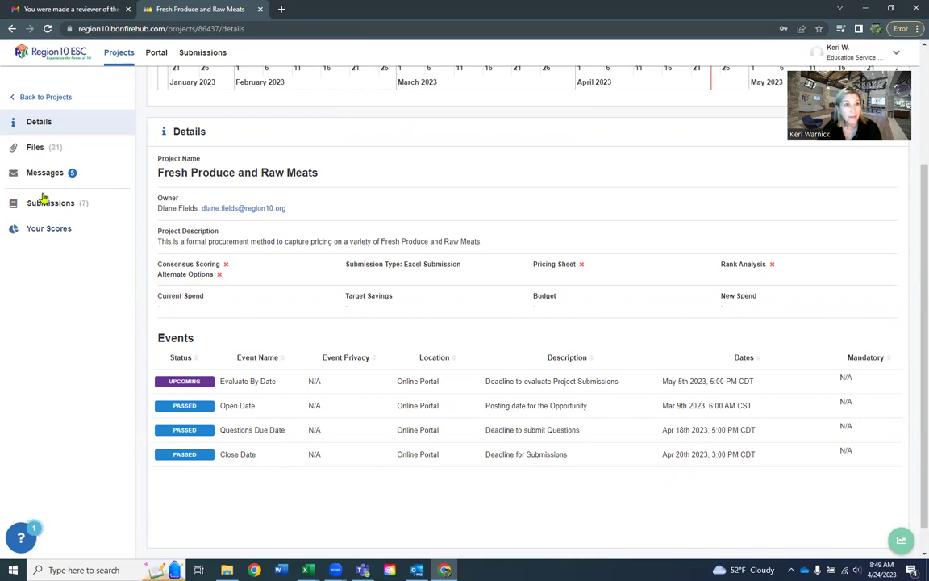
# Step: List the project's 17 public files under the Files section
pyautogui.click(36, 149)
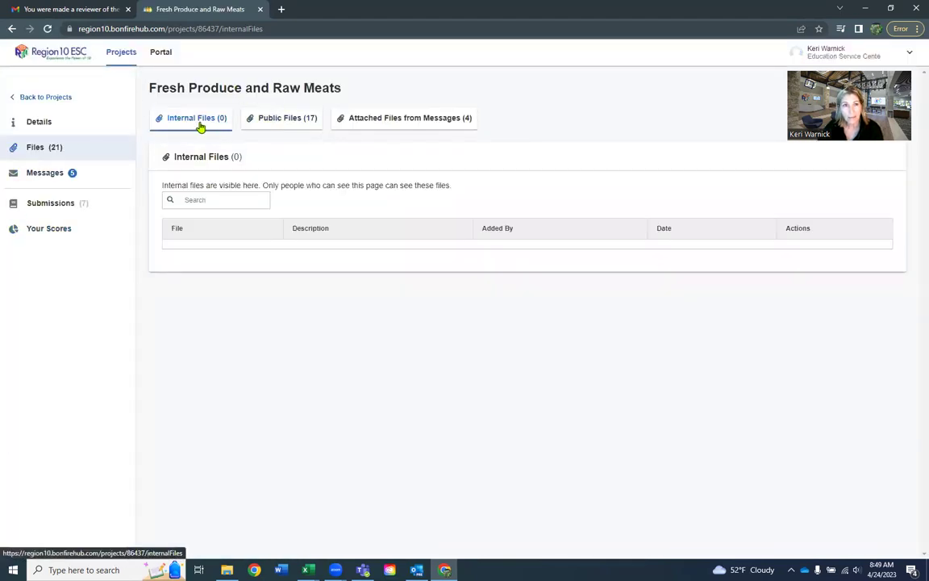
pyautogui.click(276, 124)
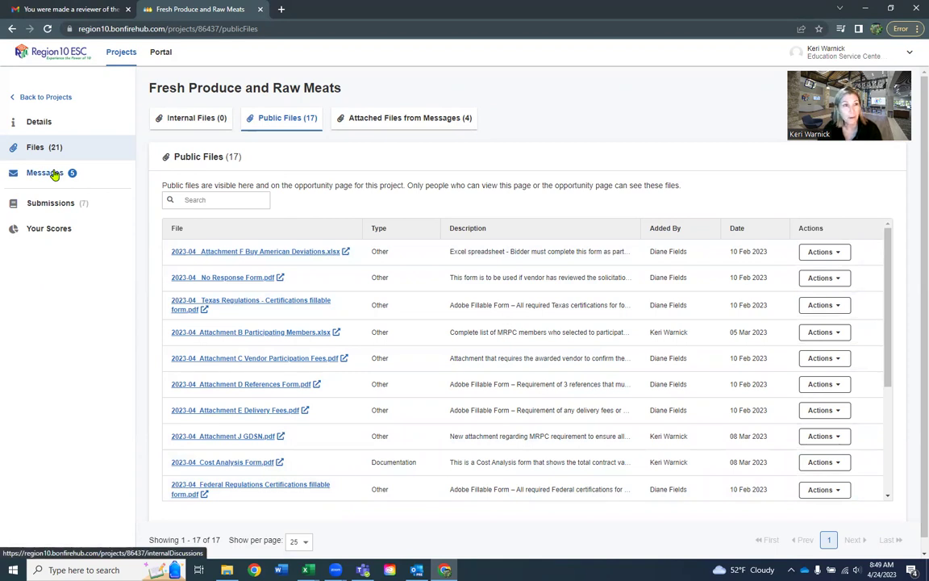
# Step: Open the Virtual Public Bid Opening notice from Messages > Public Notices
pyautogui.click(54, 176)
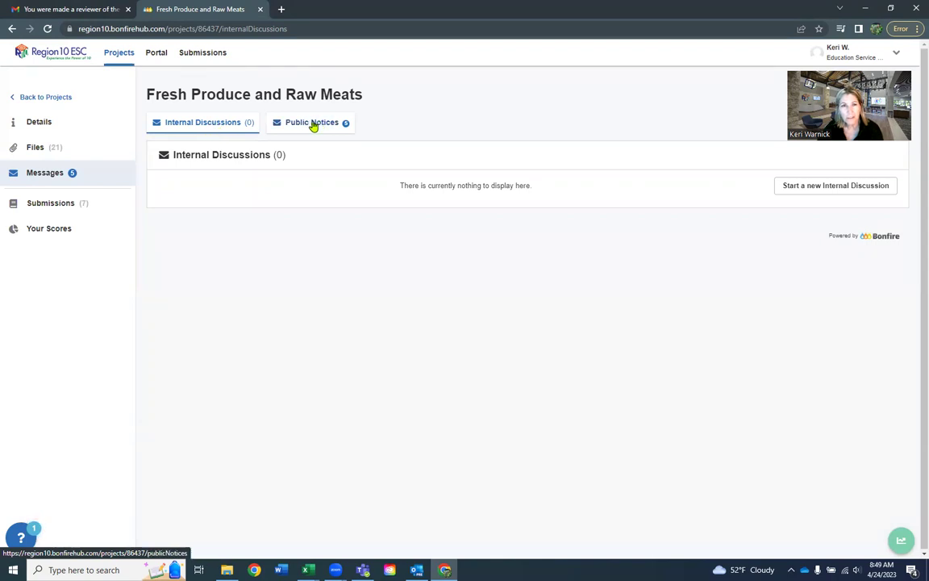
pyautogui.click(313, 123)
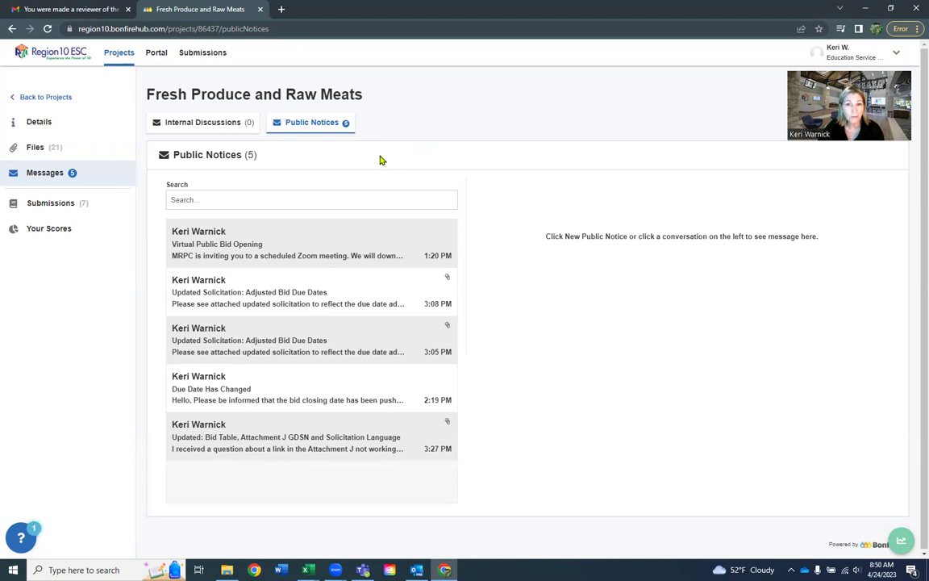
pyautogui.click(312, 245)
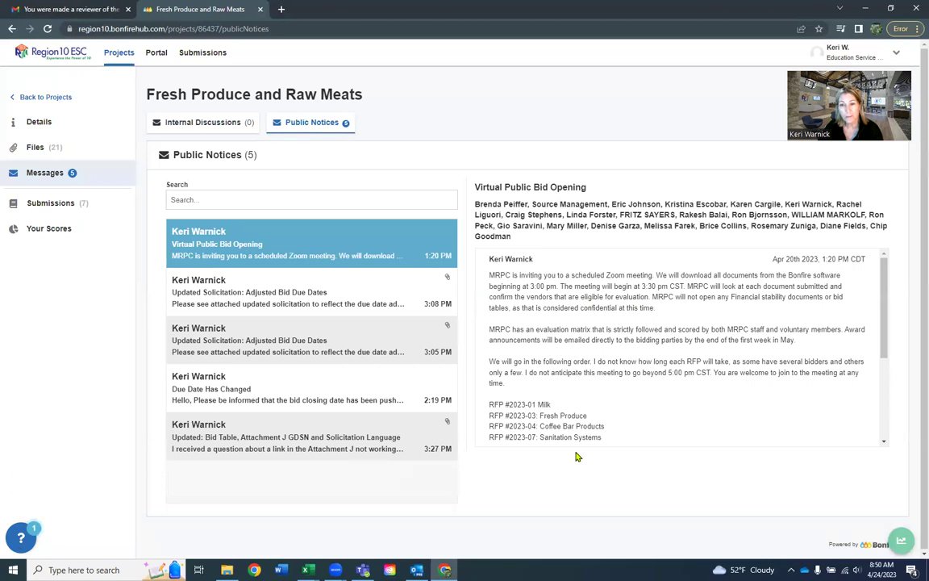
# Step: Show the project's Submissions list of 7 active supplier submissions
pyautogui.click(51, 204)
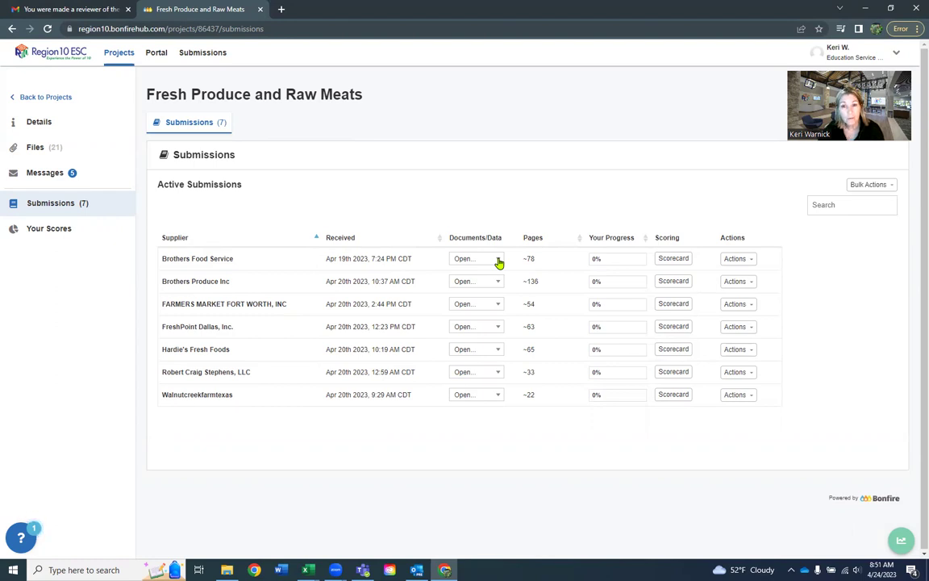
pyautogui.click(498, 260)
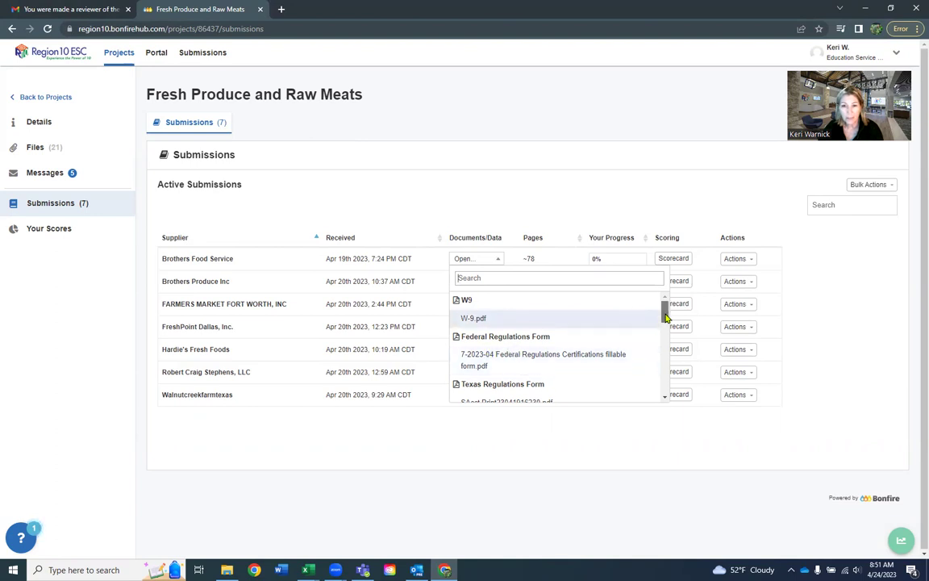
pyautogui.moveTo(664, 311); pyautogui.dragTo(668, 342)
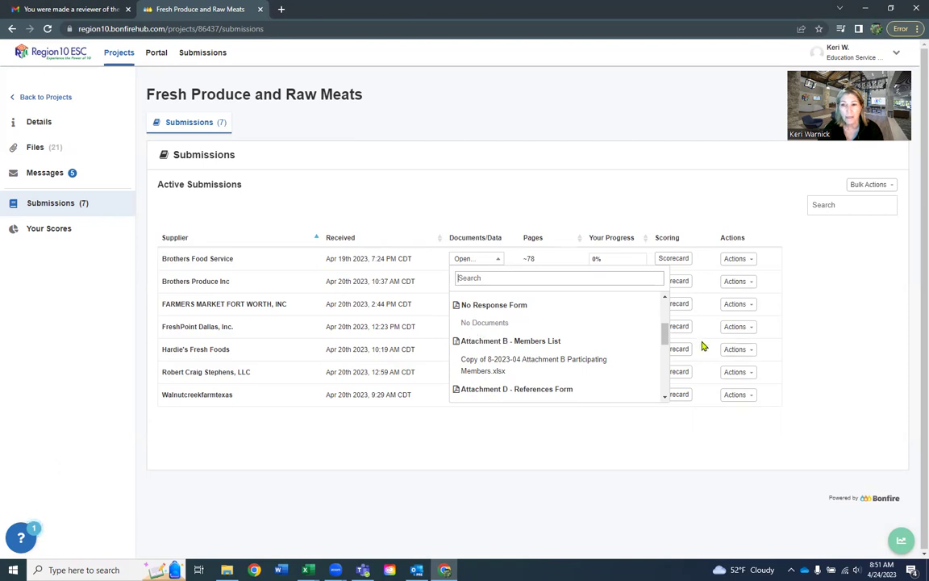
pyautogui.moveTo(667, 329); pyautogui.dragTo(667, 348)
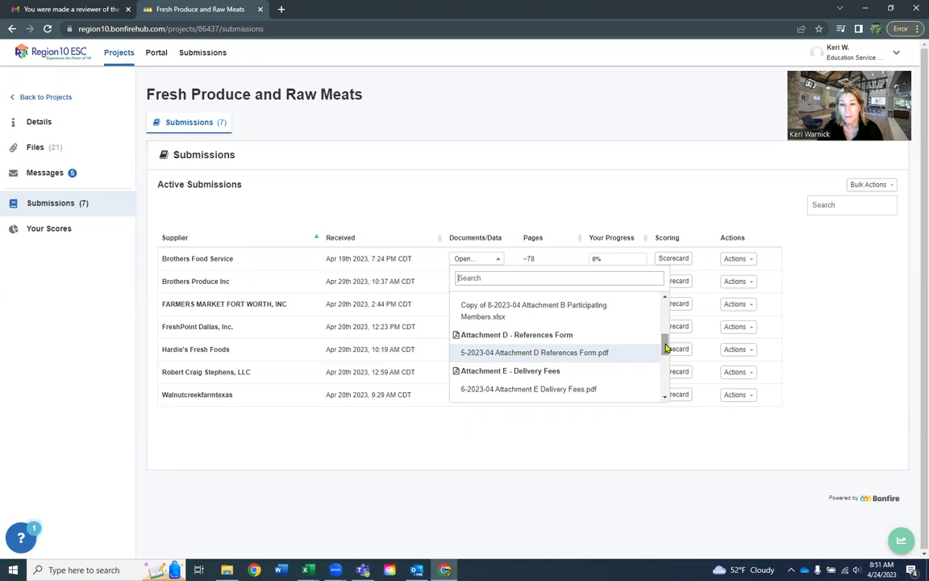
pyautogui.moveTo(666, 348); pyautogui.dragTo(666, 360)
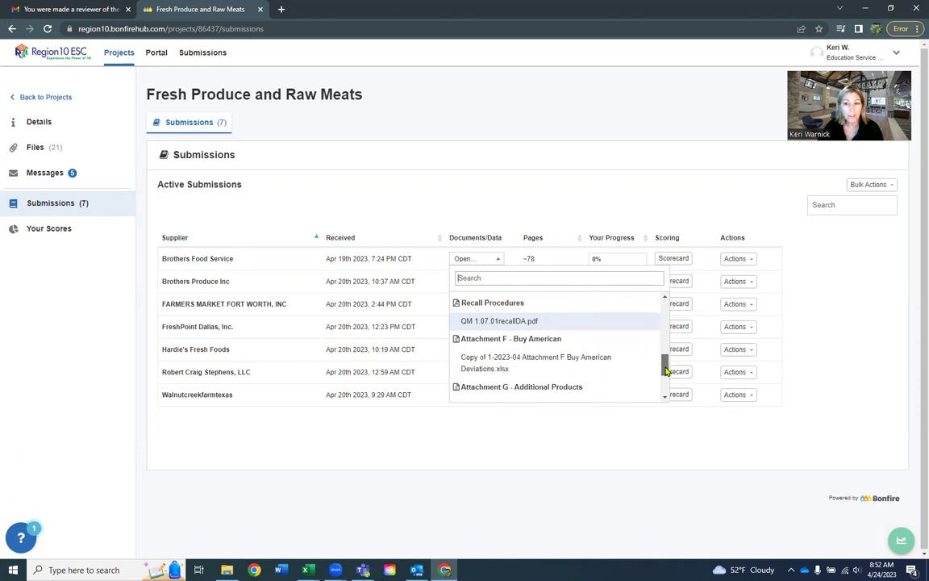
# Step: Dismiss Brothers Food Service's Documents/Data dropdown to reveal all 7 suppliers at 0% progress
pyautogui.moveTo(667, 371); pyautogui.dragTo(666, 385)
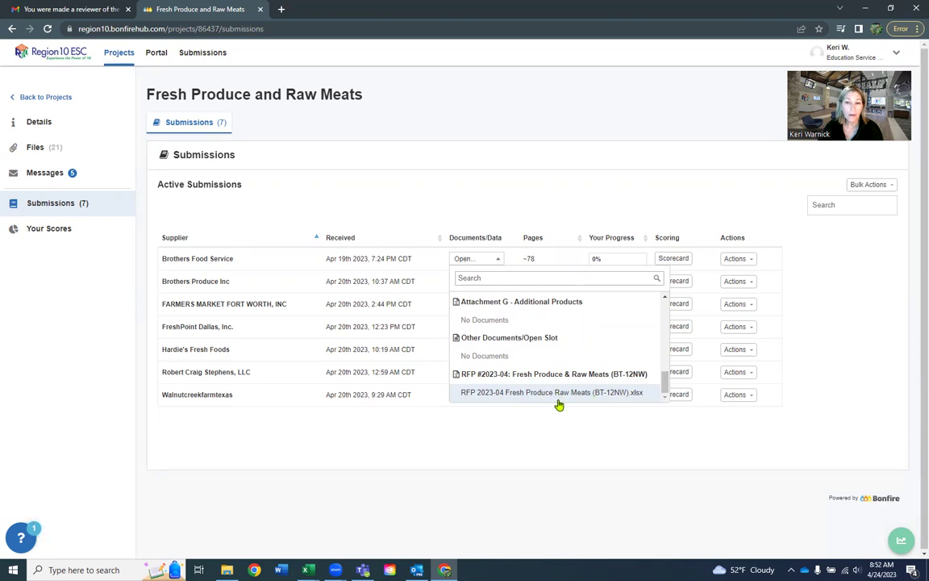
pyautogui.click(545, 440)
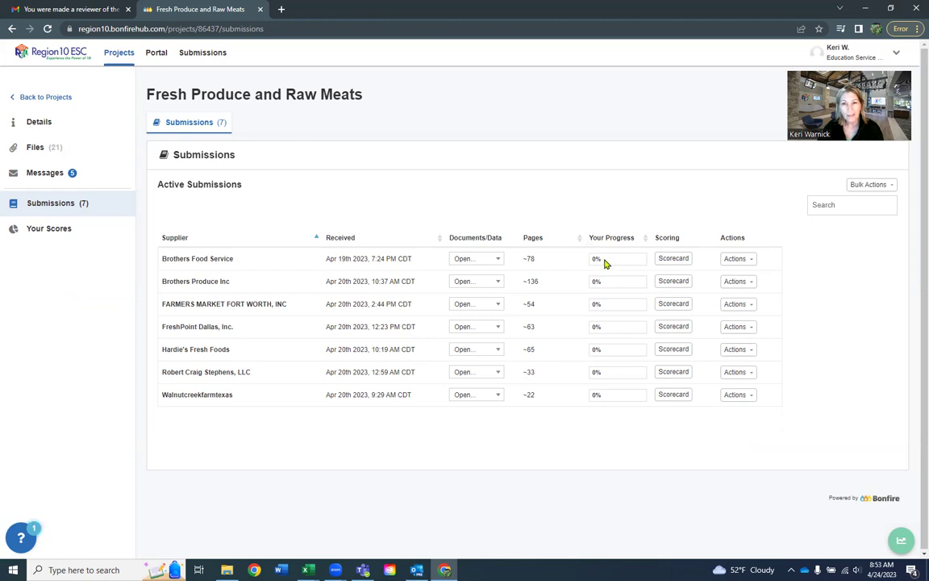
# Step: Open Brothers Food Service's scorecard and begin scoring Quality of the Vendor's goods out of 10
pyautogui.click(674, 259)
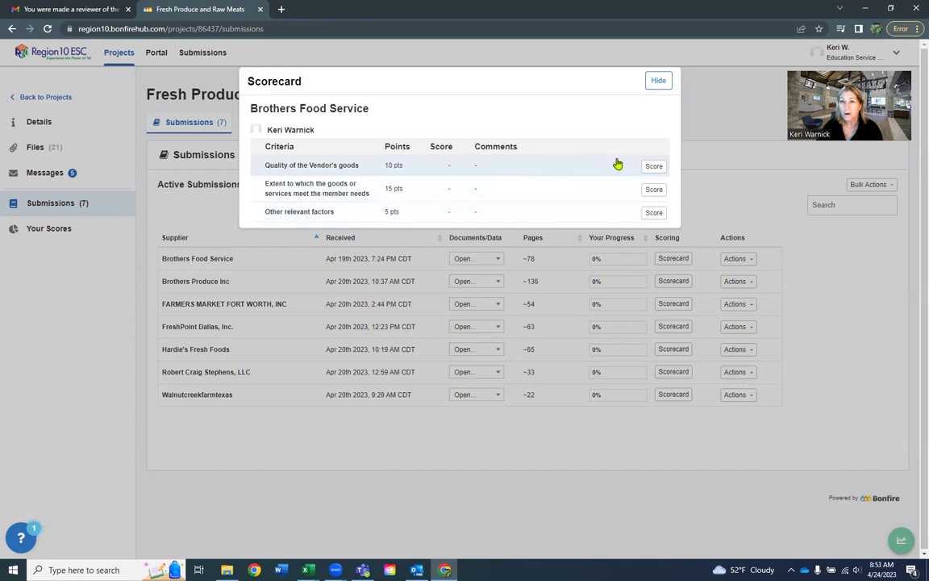
pyautogui.click(654, 167)
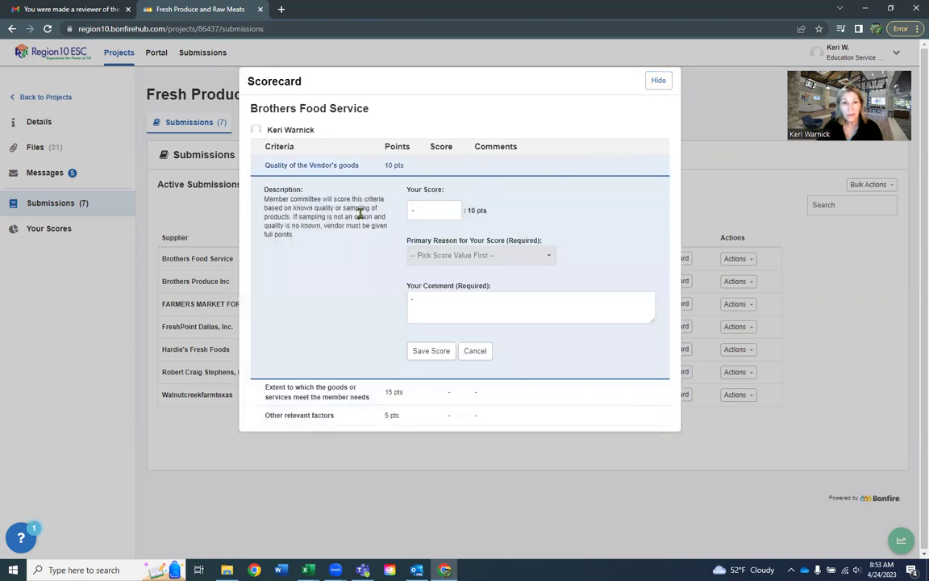
# Step: Save a score of 10 for vendor goods quality, reason Other, comment 'great products'
pyautogui.click(431, 208)
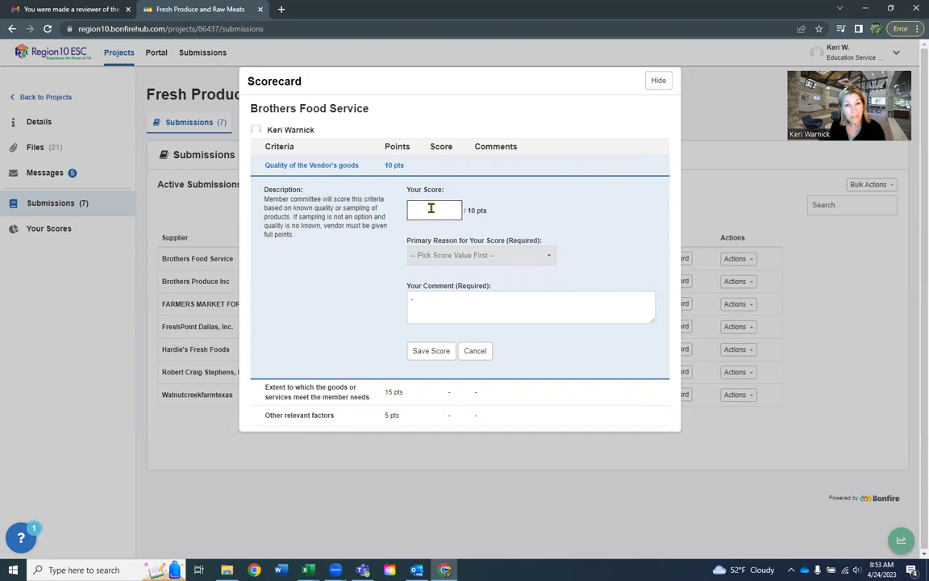
pyautogui.write('10')
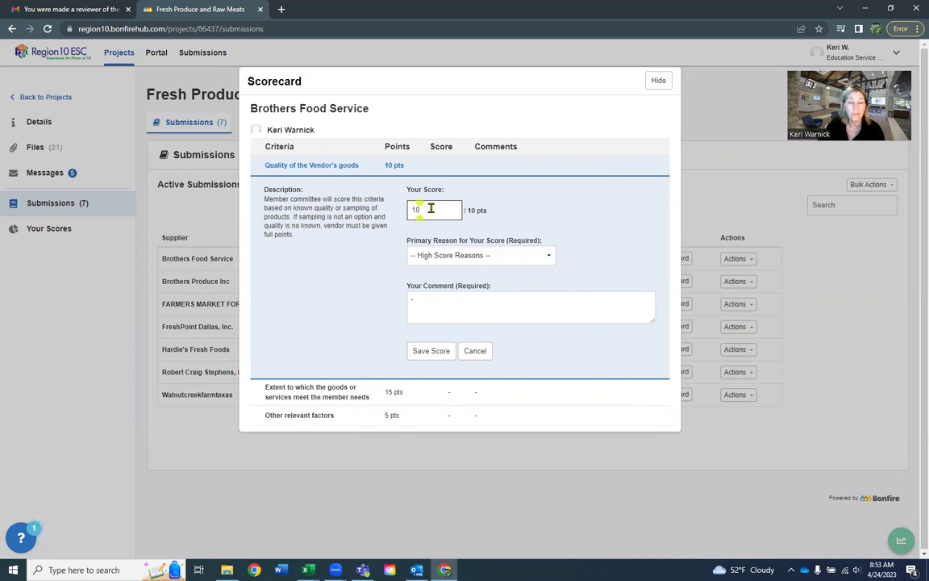
pyautogui.click(449, 256)
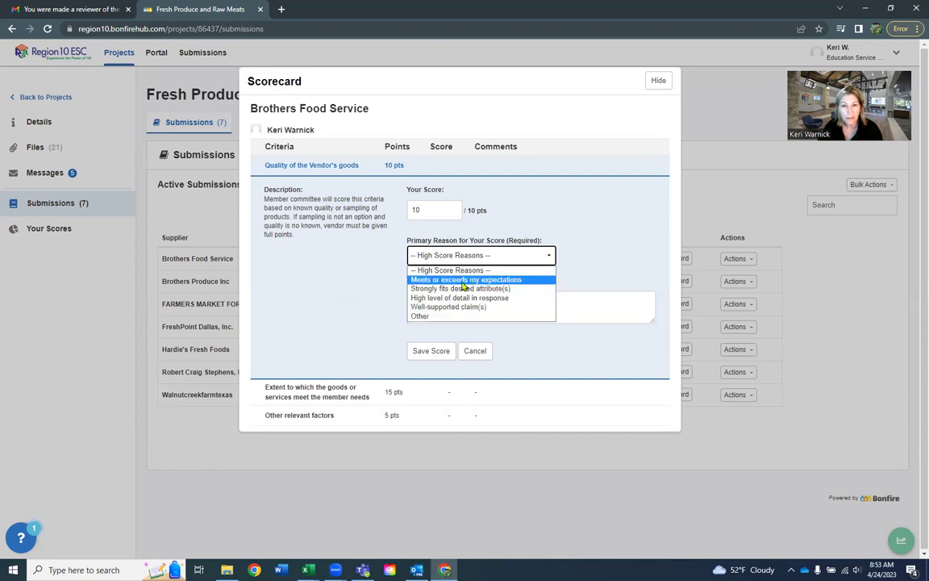
pyautogui.click(426, 317)
pyautogui.click(430, 297)
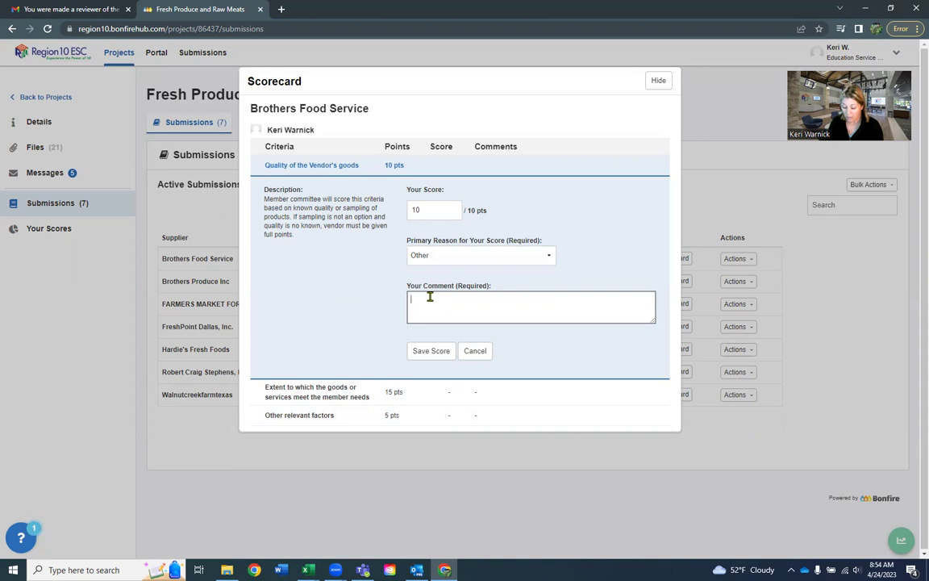
pyautogui.write('great products')
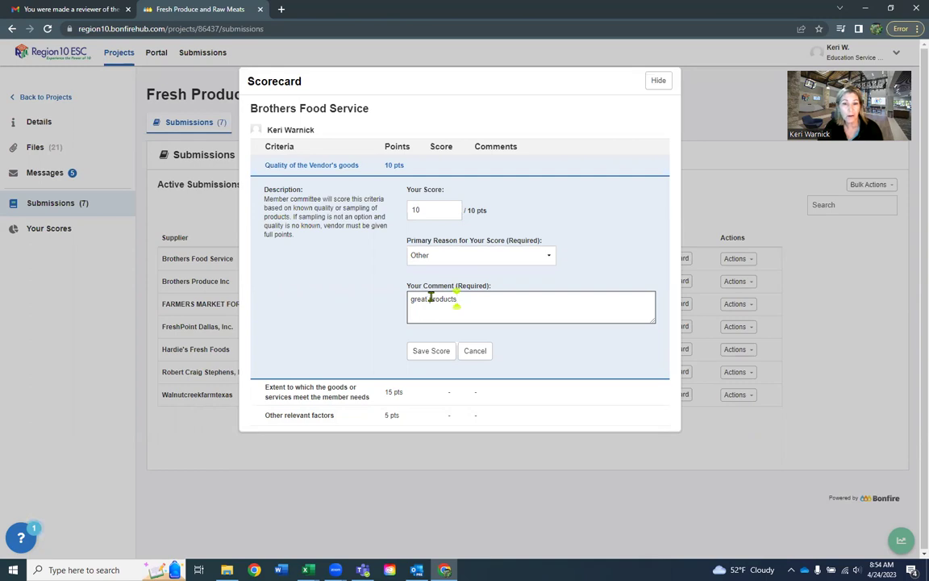
pyautogui.click(429, 351)
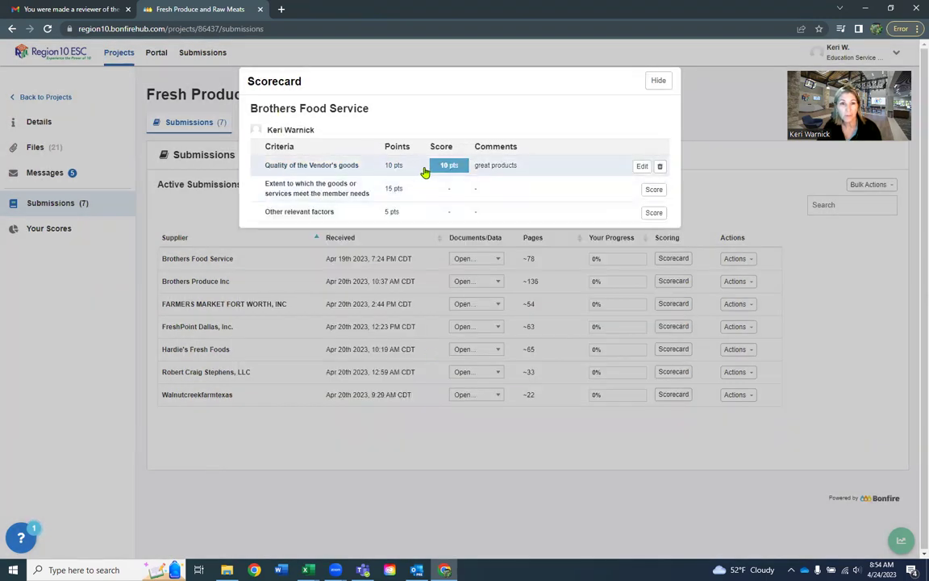
# Step: Save 13 points for meeting member needs, reason Other, comment 'good variety, would like to see more'
pyautogui.click(653, 189)
pyautogui.click(434, 236)
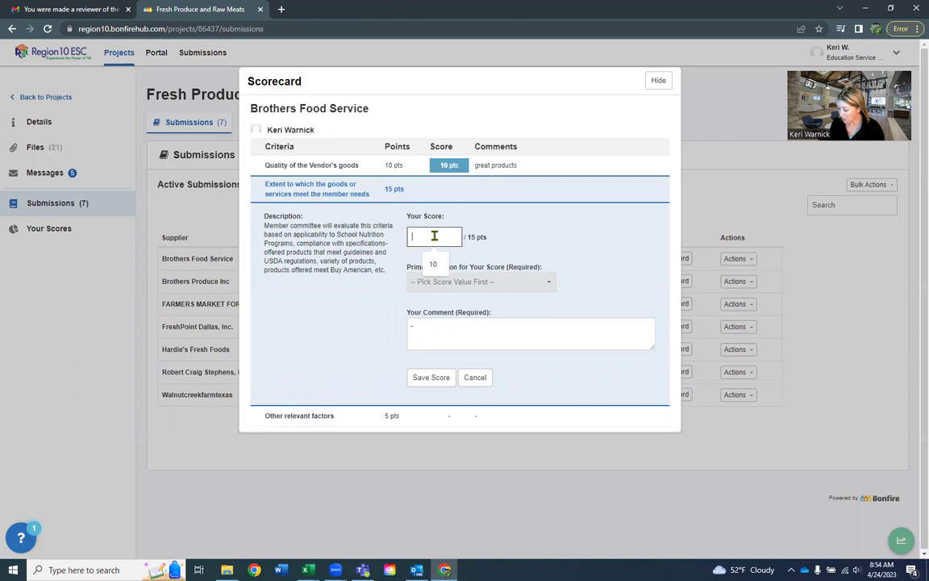
pyautogui.write('13')
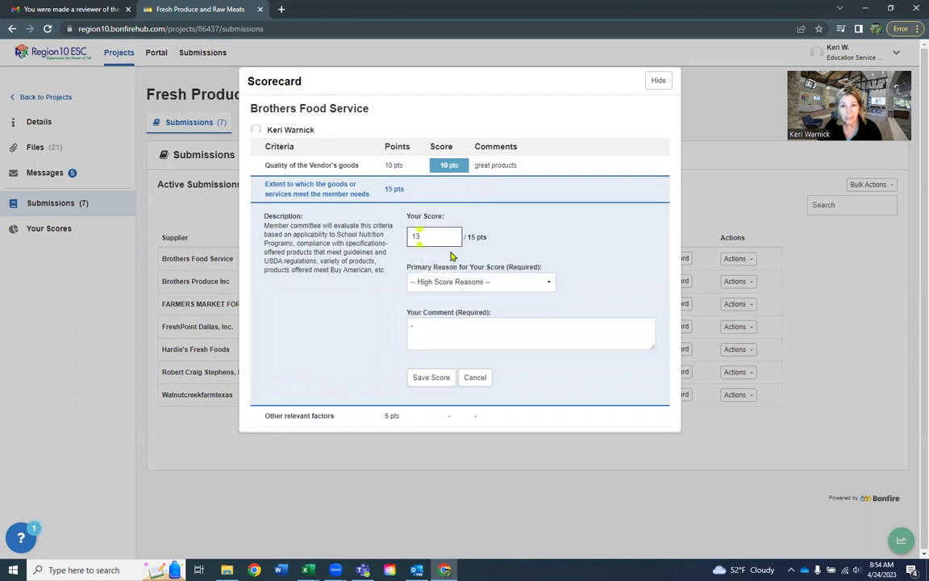
pyautogui.click(473, 282)
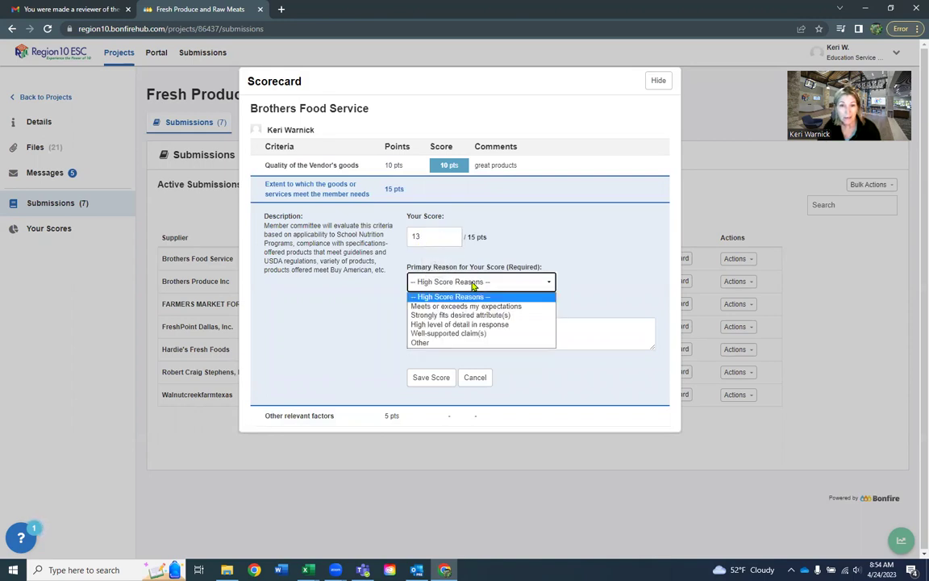
pyautogui.click(430, 340)
pyautogui.click(426, 325)
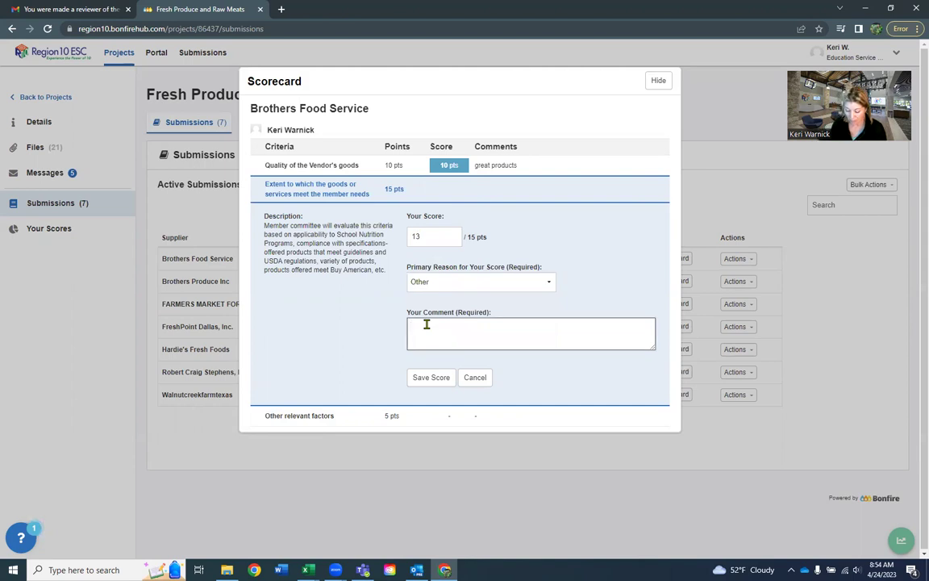
pyautogui.write('good')
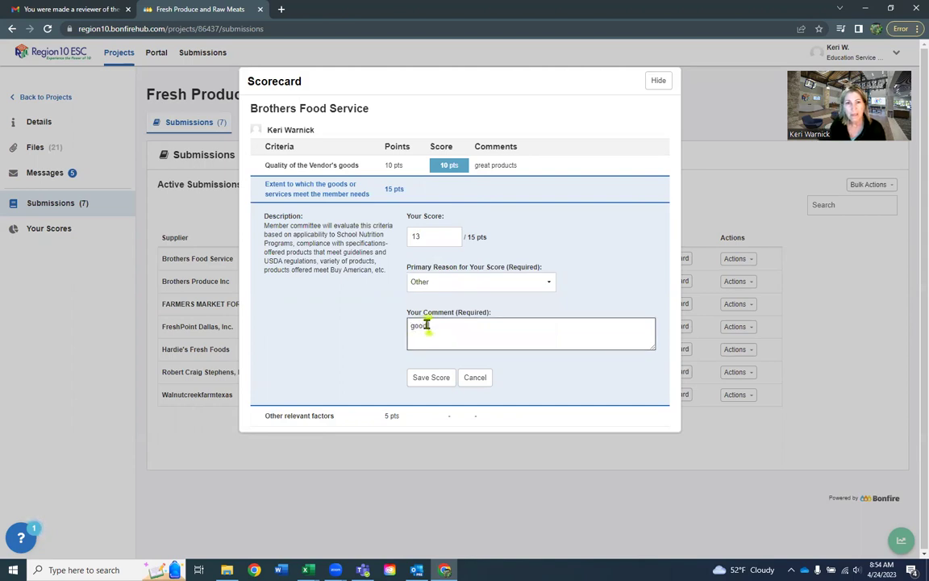
pyautogui.write(' varie')
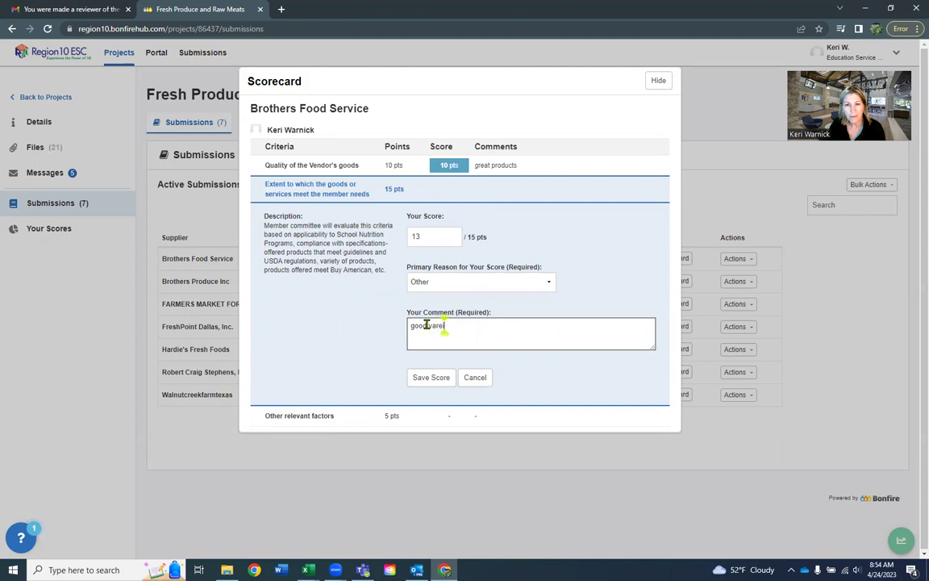
pyautogui.press('BackSpace')
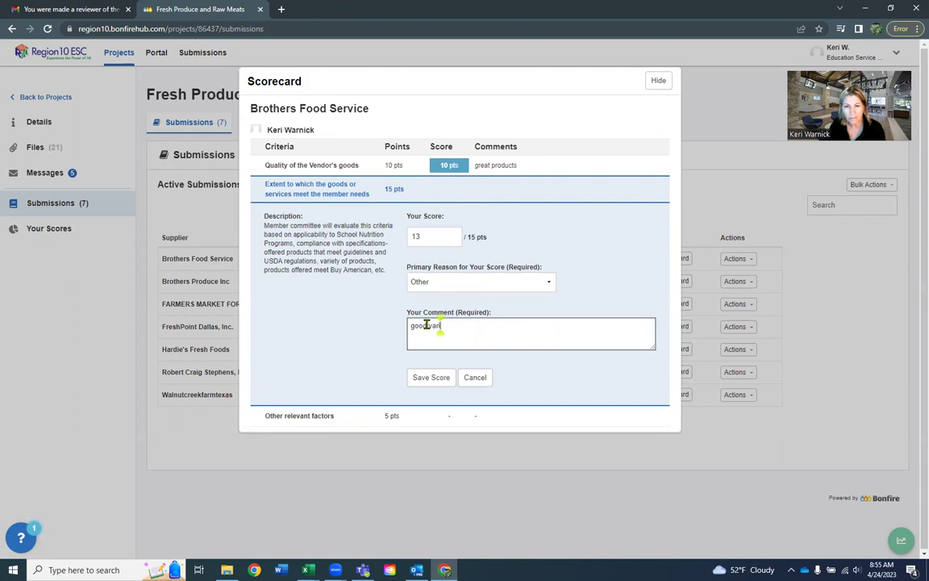
pyautogui.write('ety, would')
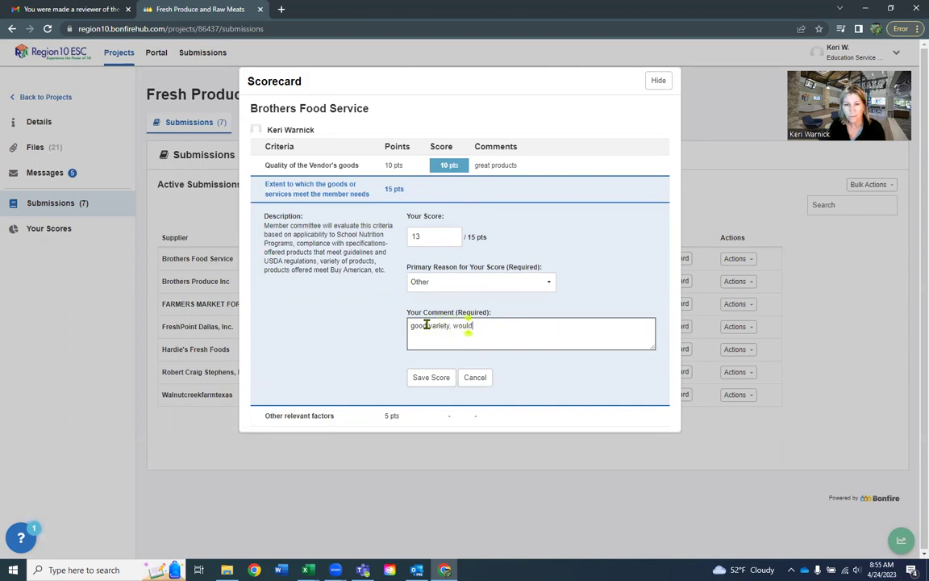
pyautogui.write(' like to see more')
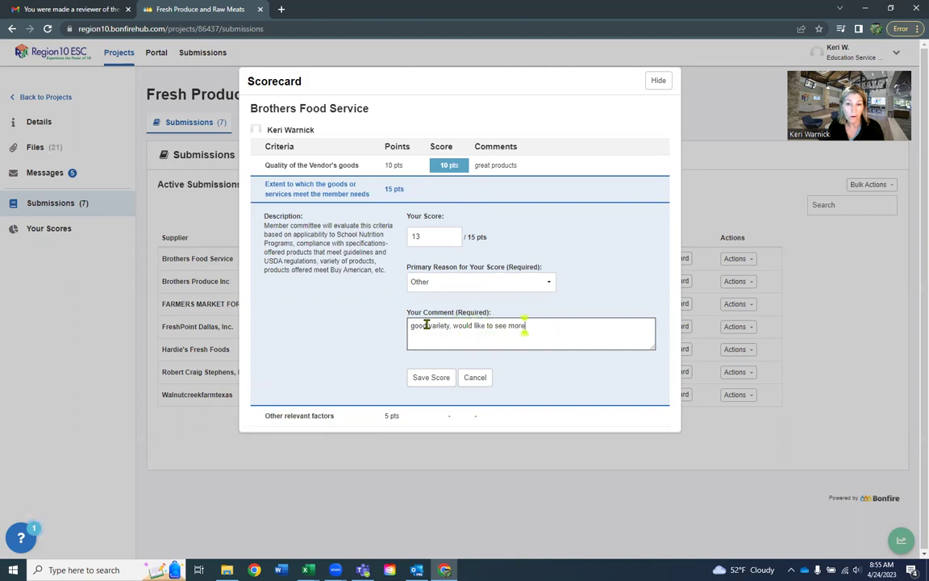
pyautogui.click(430, 377)
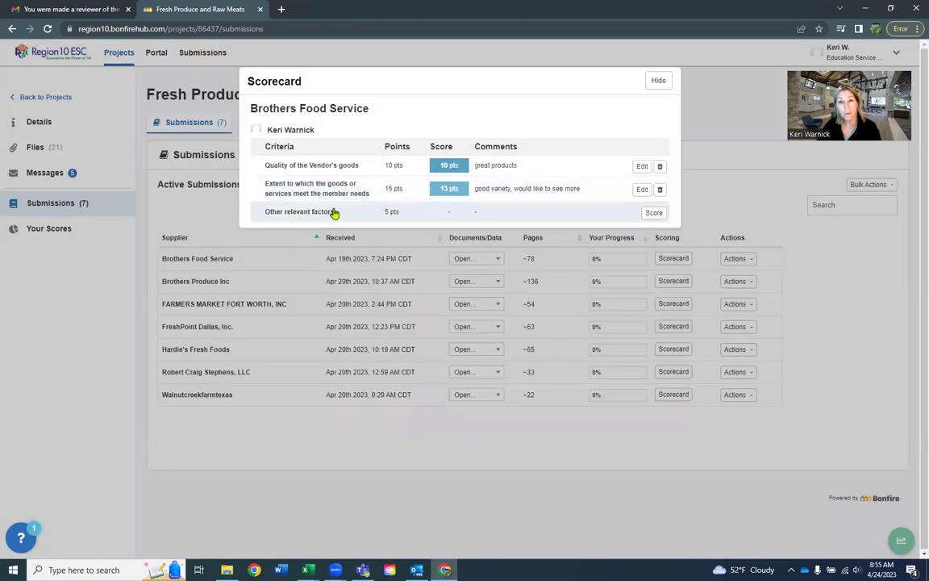
# Step: Start scoring Other relevant factors (out of 5) with the Your Score field ready for input
pyautogui.click(653, 212)
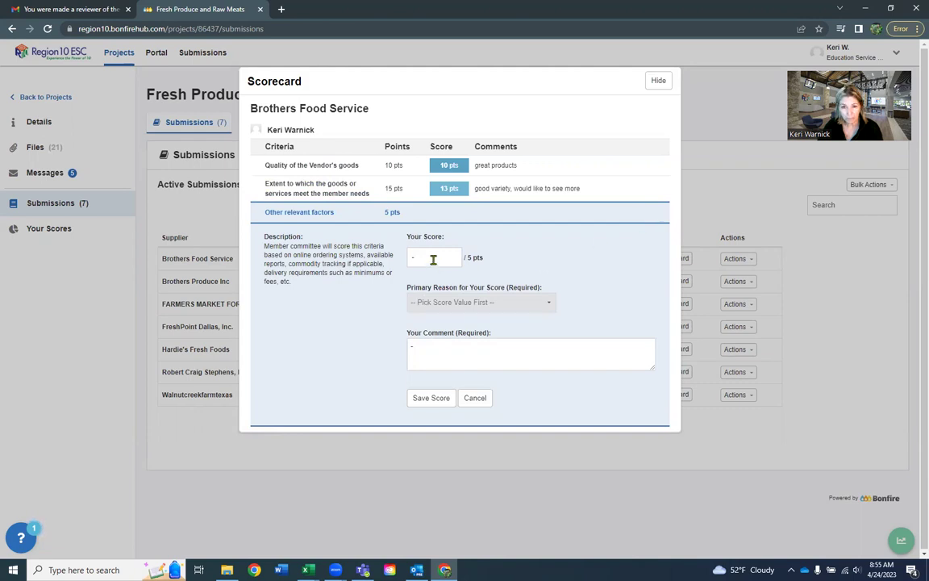
pyautogui.click(433, 259)
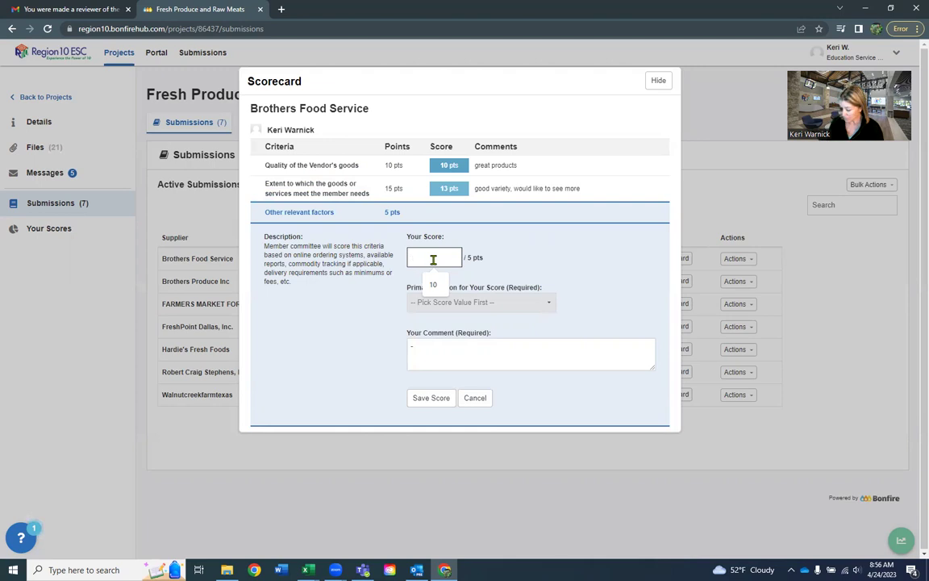
# Step: Save 5 points for Other relevant factors, reason 'Meets or exceeds my expectations', comment 'no issues'
pyautogui.write('5')
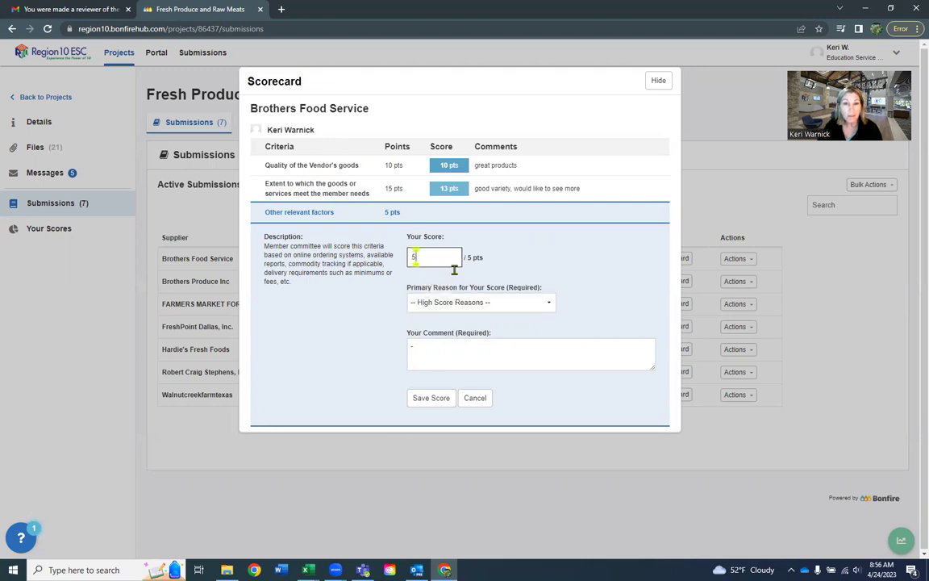
pyautogui.click(477, 304)
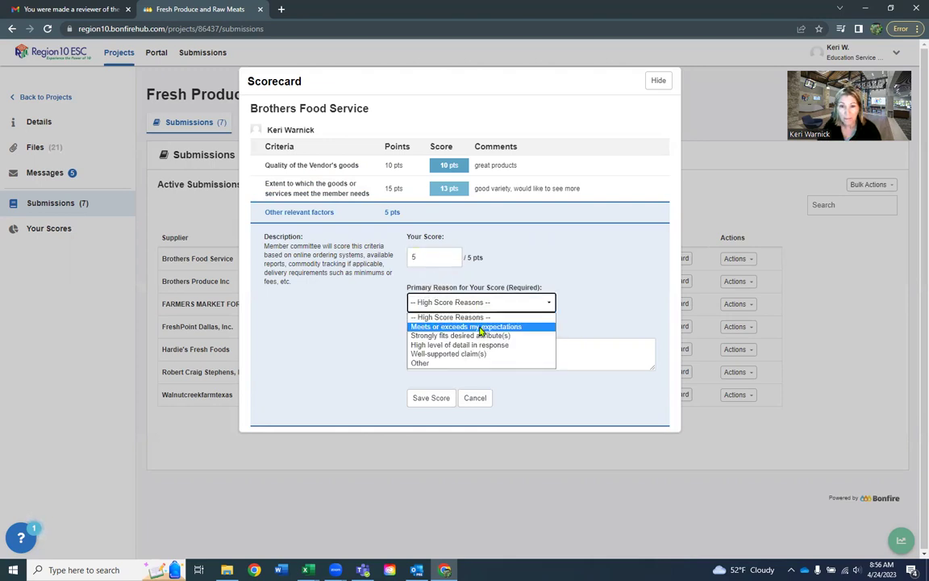
pyautogui.click(471, 326)
pyautogui.click(417, 346)
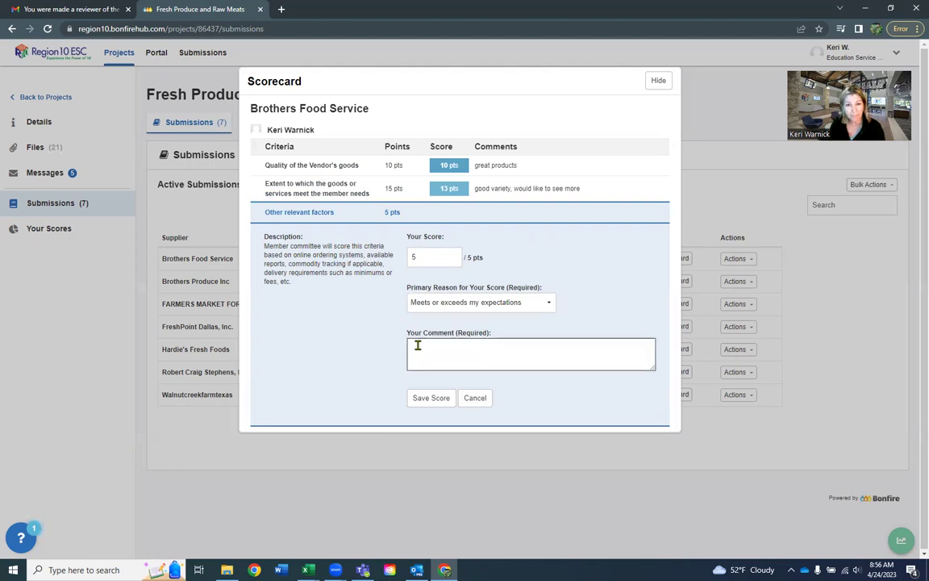
pyautogui.write('no issues')
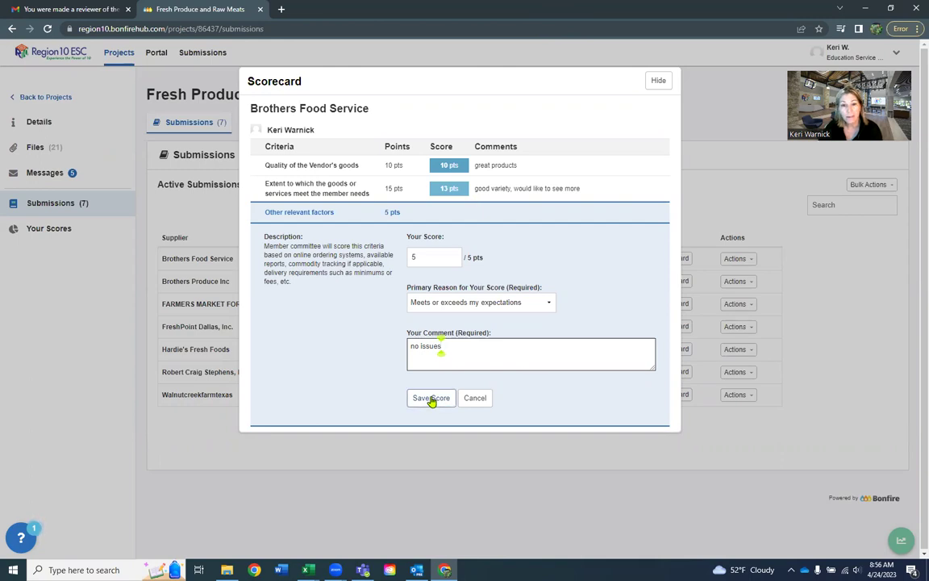
pyautogui.click(432, 398)
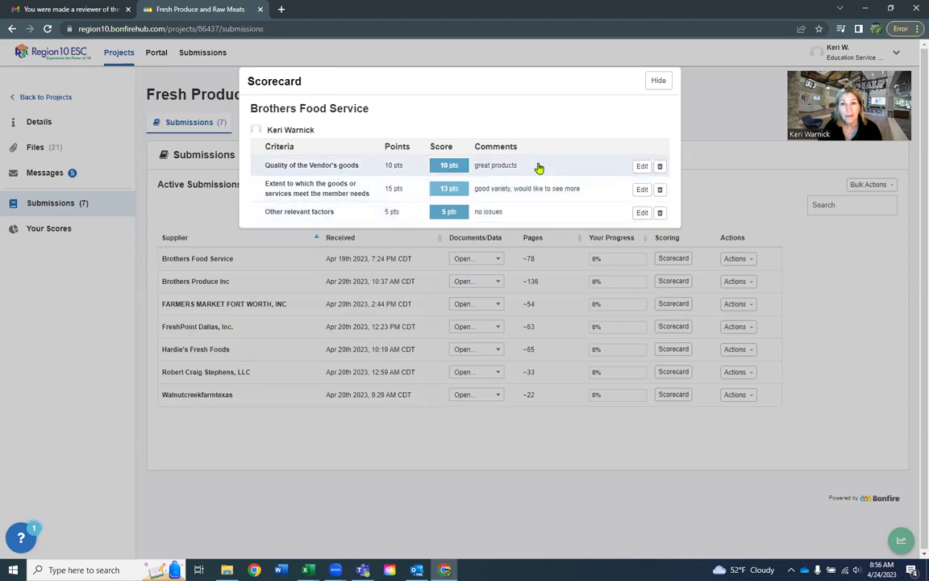
# Step: Hide the scorecard panel so Brothers Food Service shows as DONE in the submissions table
pyautogui.click(659, 82)
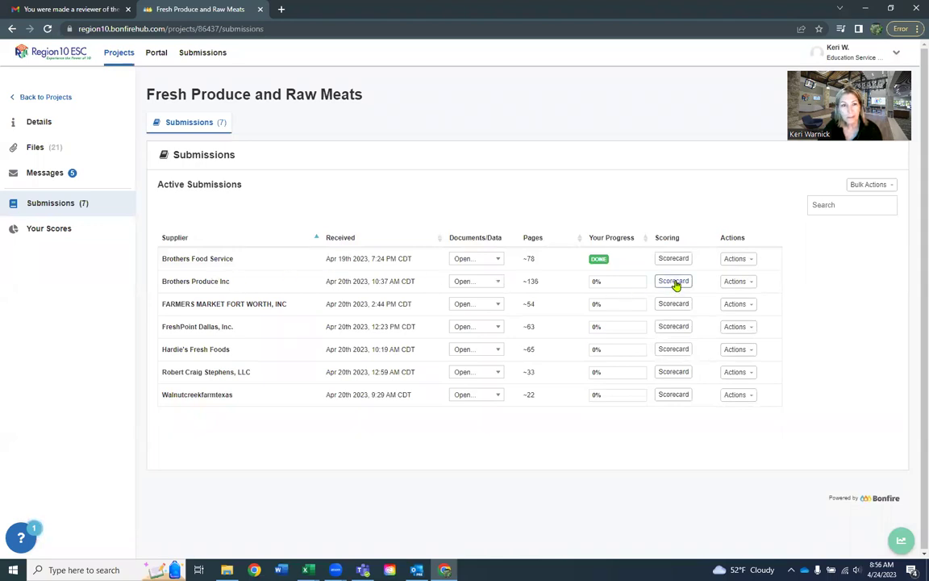
# Step: On Brothers Produce Inc's scorecard, save 10 for vendor goods quality, reason Other, comment 'unfamiliar with vendor'
pyautogui.click(674, 282)
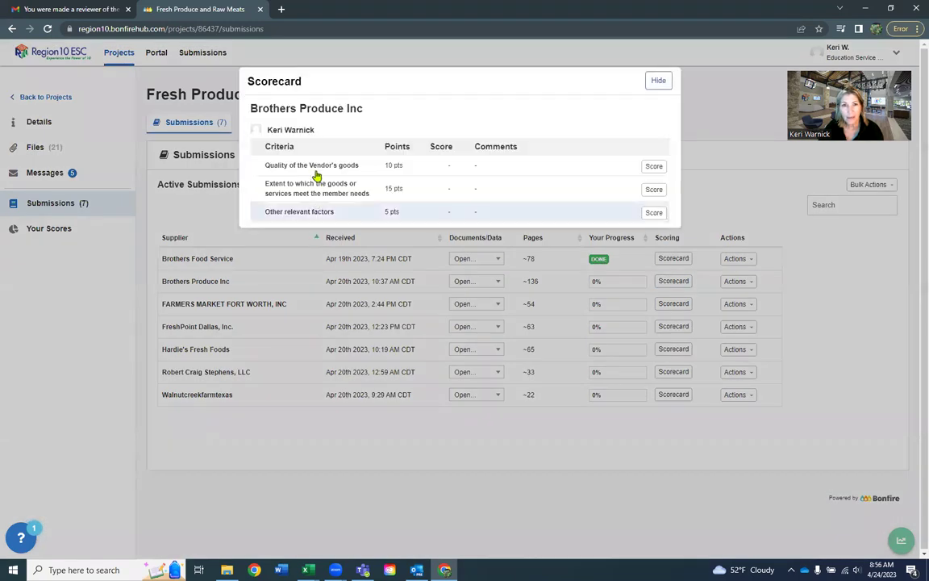
pyautogui.click(655, 167)
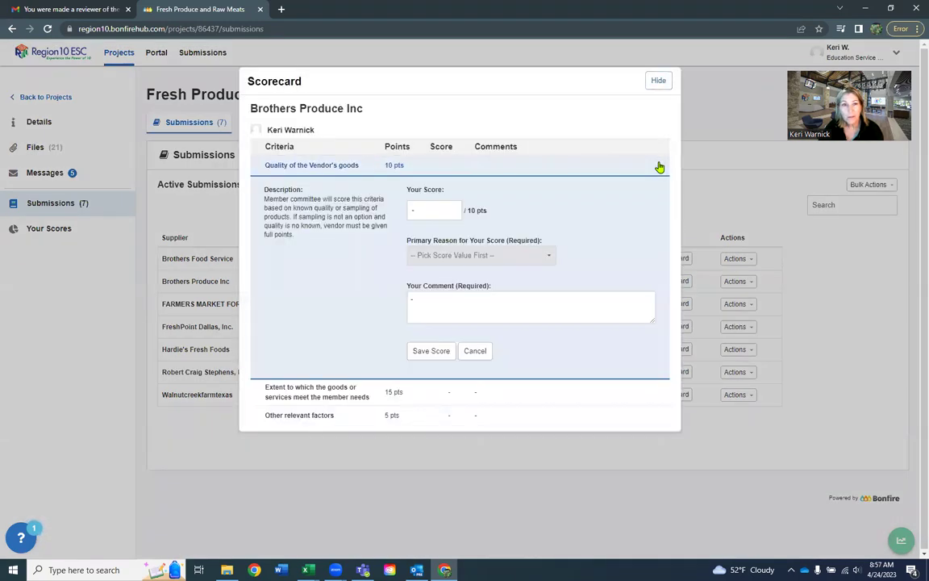
pyautogui.click(427, 207)
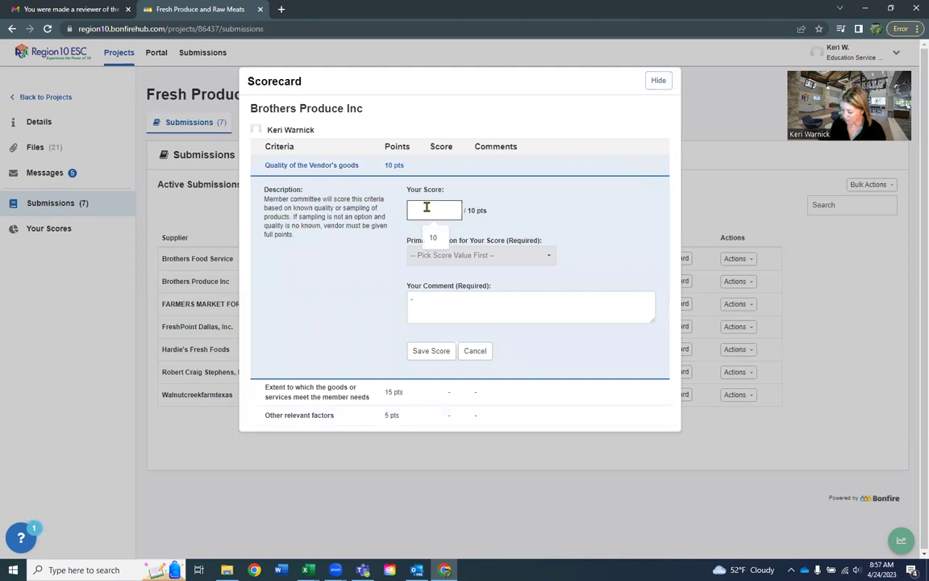
pyautogui.write('10')
pyautogui.click(449, 256)
pyautogui.click(430, 315)
pyautogui.click(424, 299)
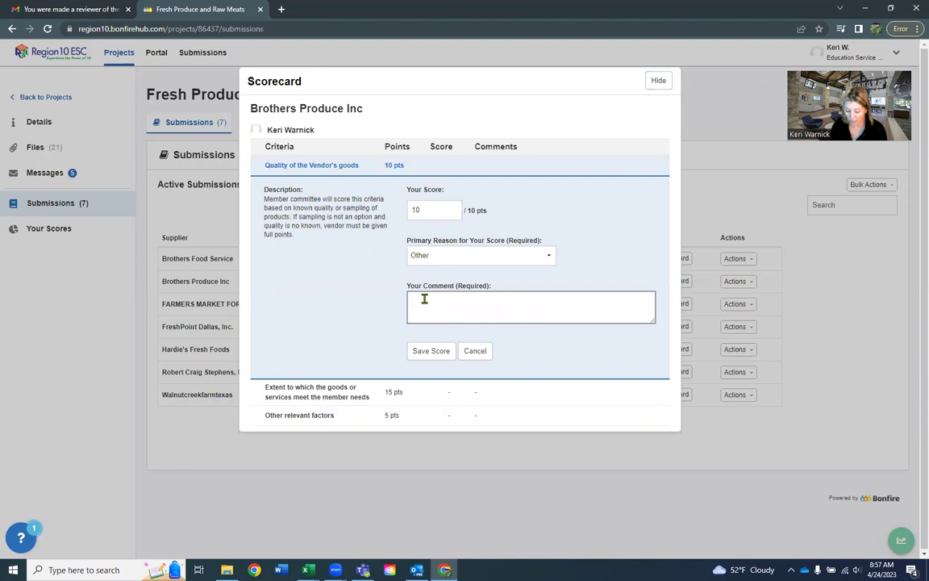
pyautogui.write('unfamiliar with vendor')
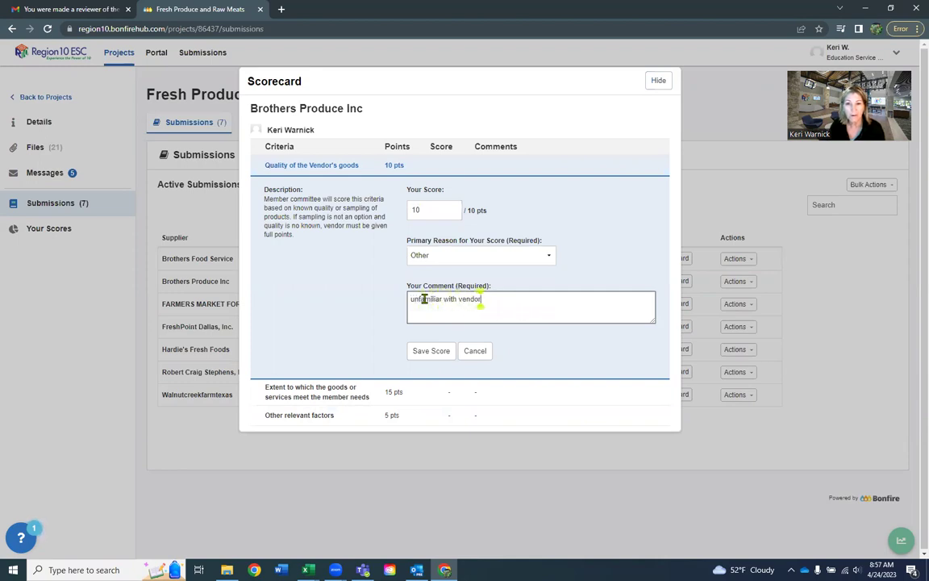
pyautogui.click(431, 352)
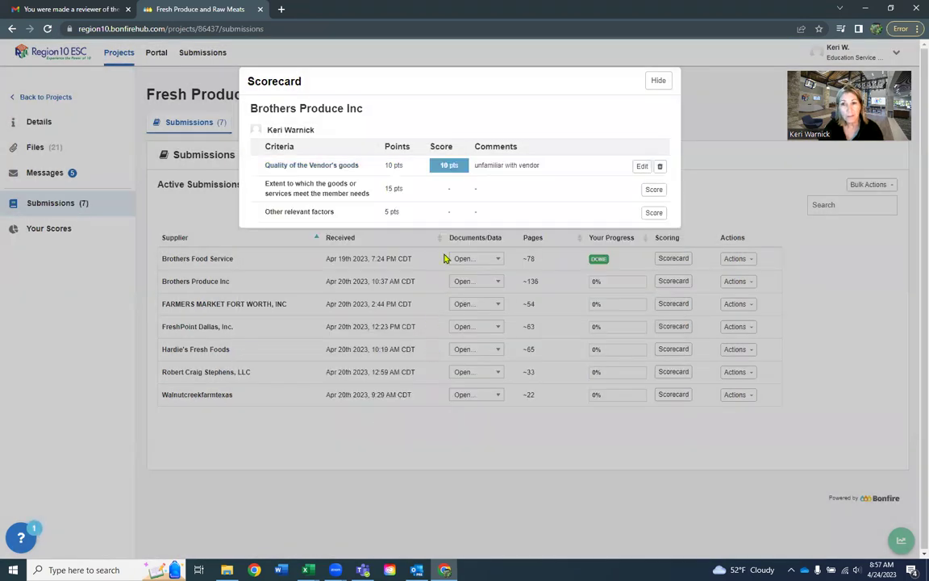
# Step: Hide the Brothers Produce Inc scorecard panel to return to the submissions list
pyautogui.click(658, 82)
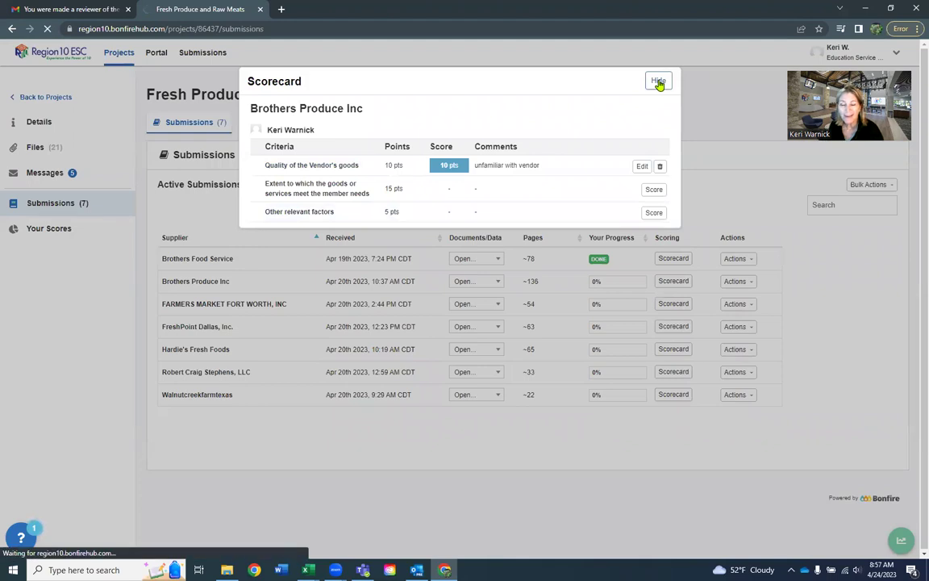